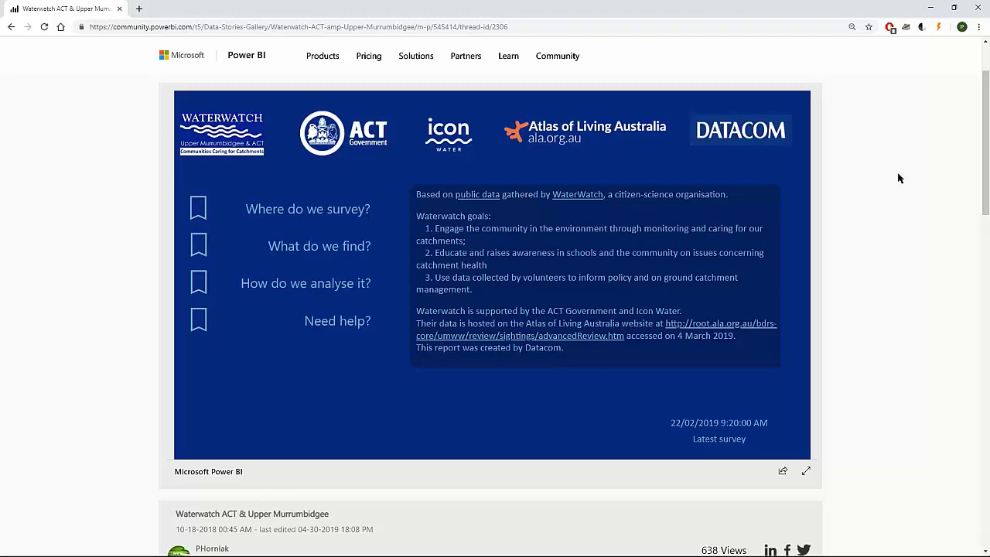
Open the embedded Waterwatch ACT & Upper Murrumbidgee report in its own tab and show it in full screen
drag(985, 157, 815, 315)
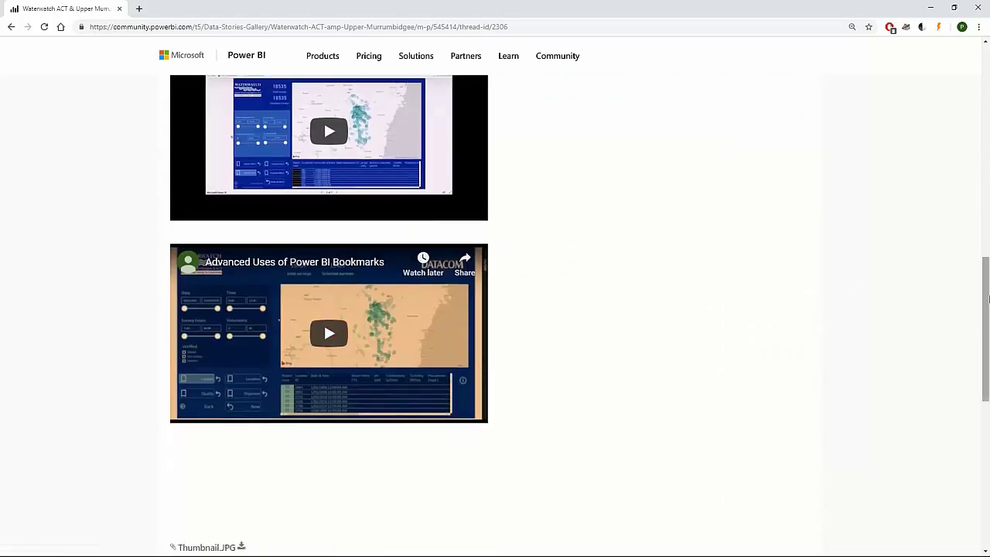
scroll(963, 229, up, 10)
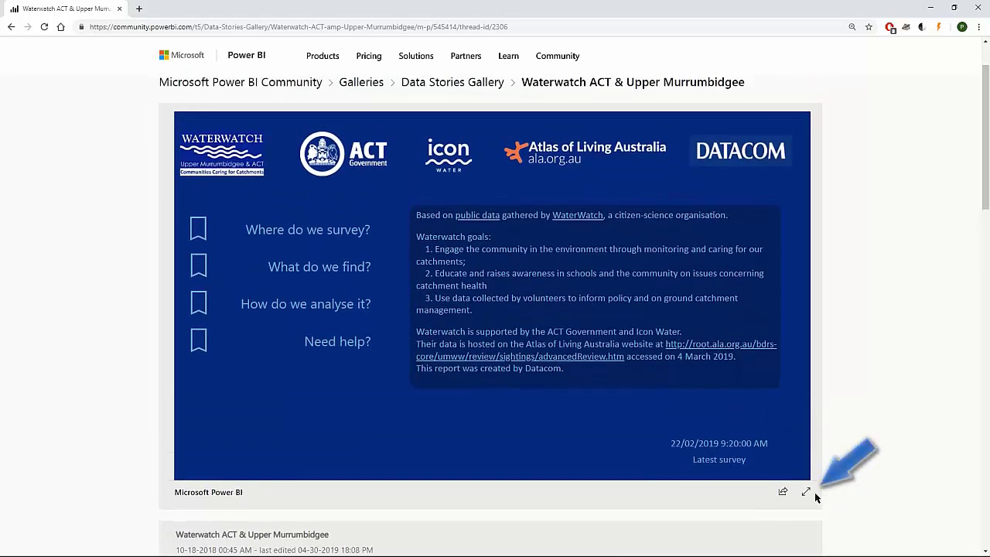
click(806, 492)
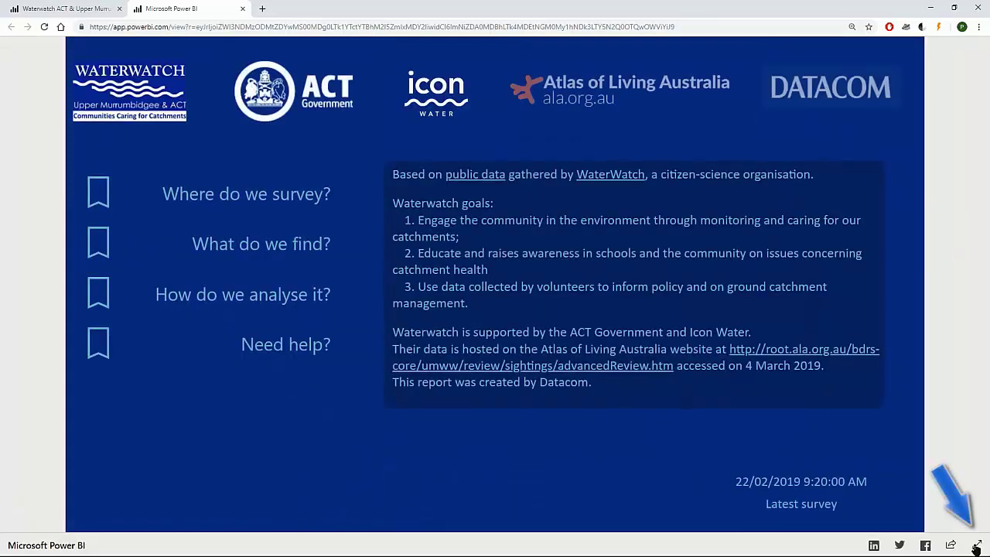
click(976, 545)
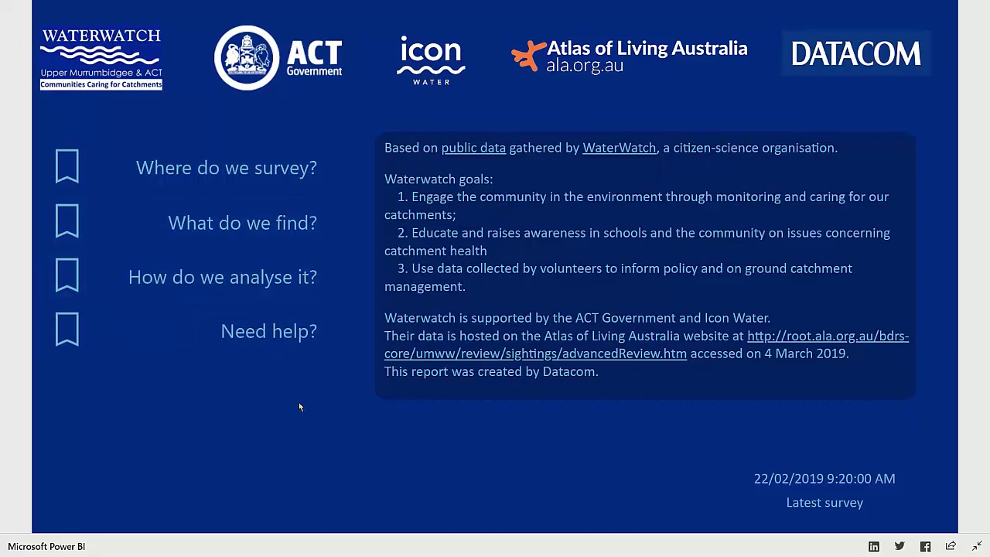
Open the report's public data source and filter the survey records to Waterwatch Sites
click(490, 153)
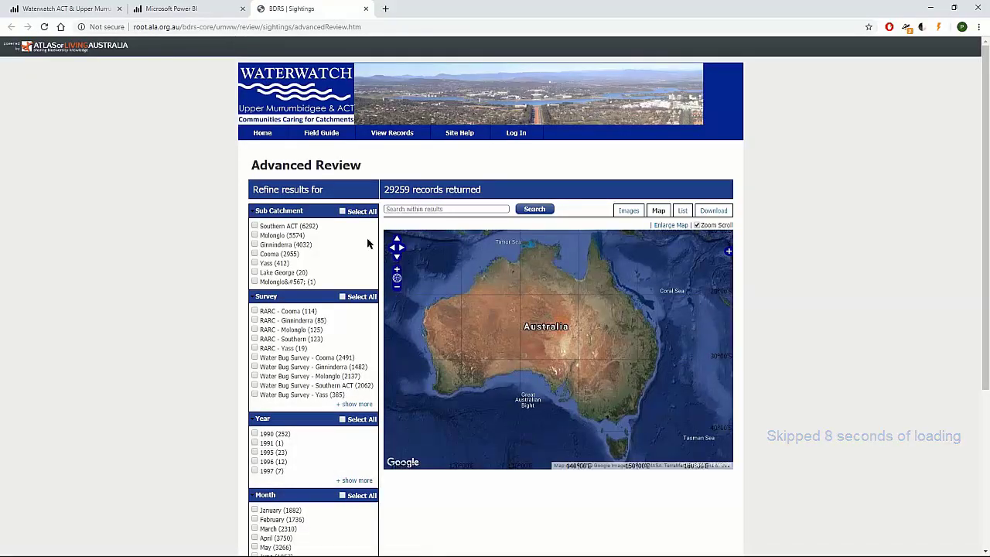
click(355, 404)
click(255, 459)
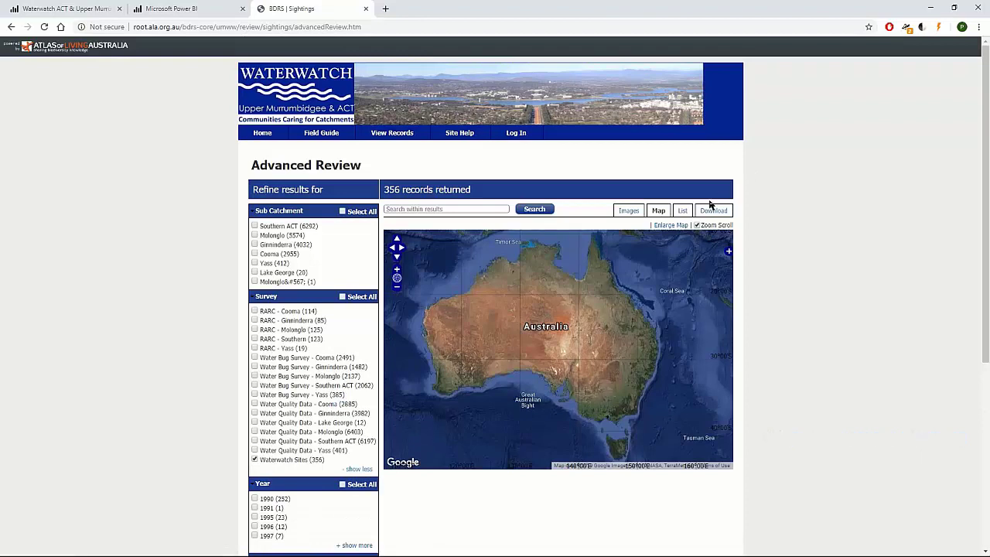
Enlarge the records map around Canberra and view the record details of the survey site just east of Yass
click(670, 230)
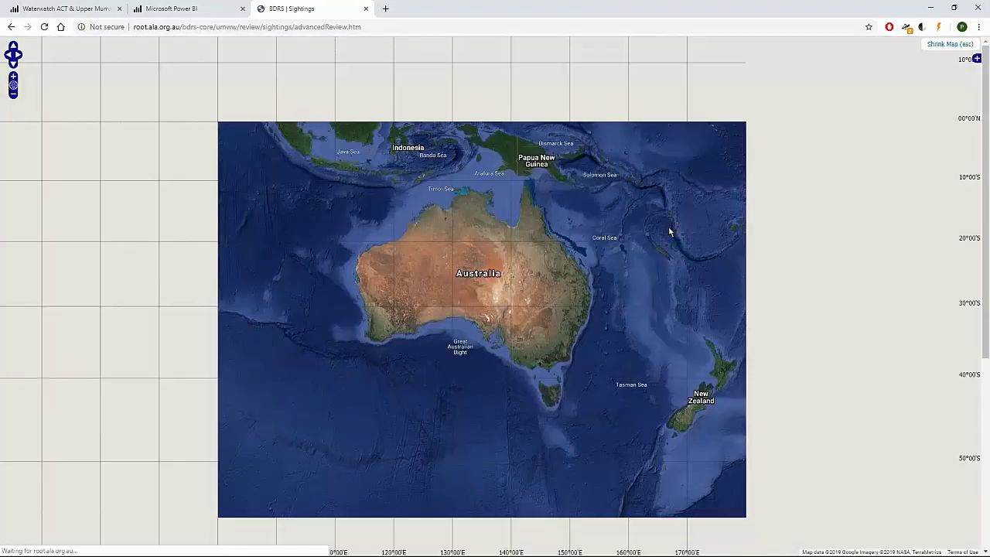
scroll(556, 346, up, 1)
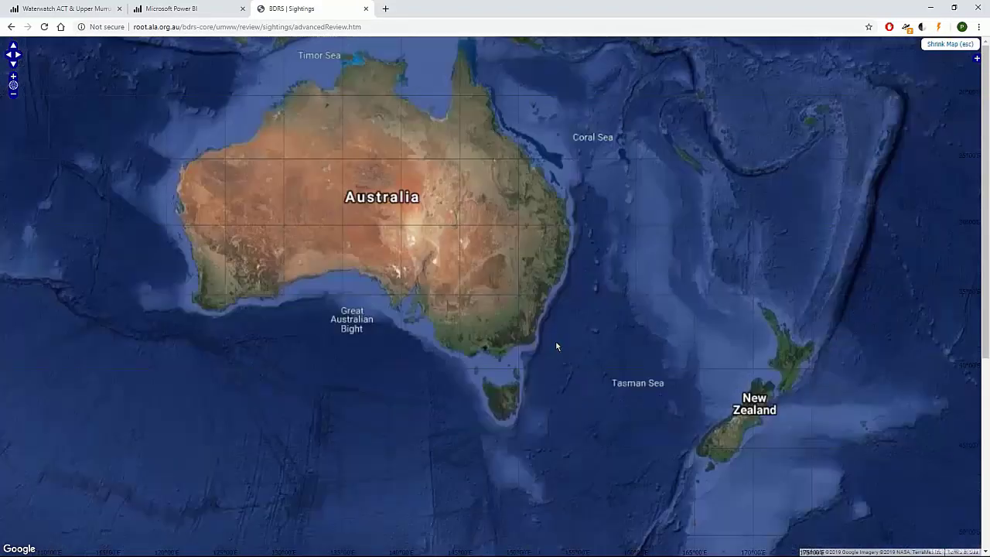
scroll(503, 304, up, 1)
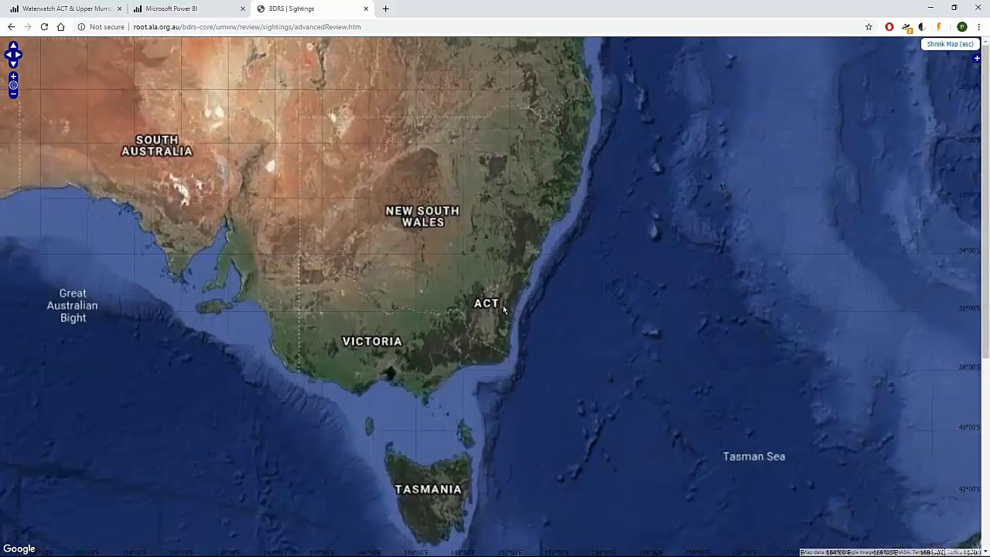
scroll(486, 275, up, 1)
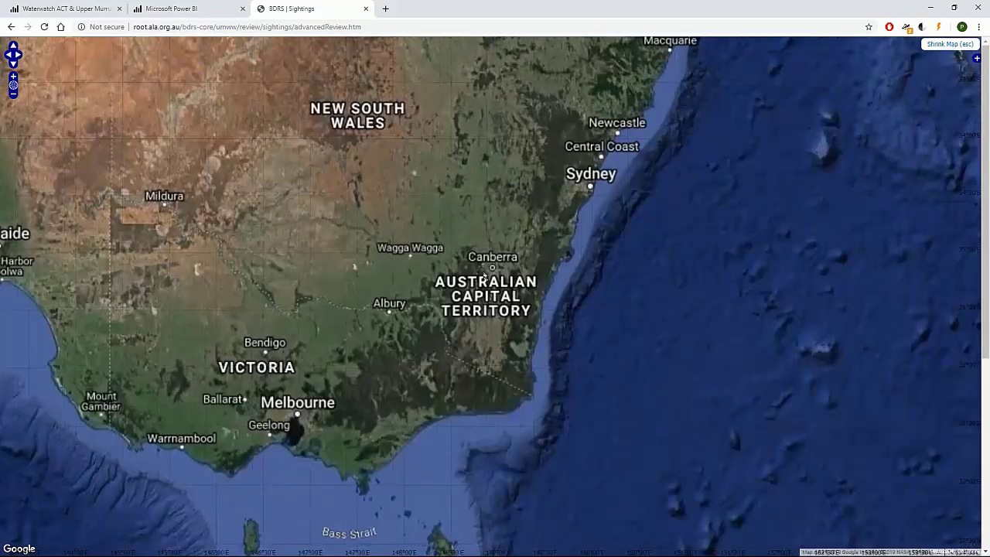
scroll(497, 296, up, 1)
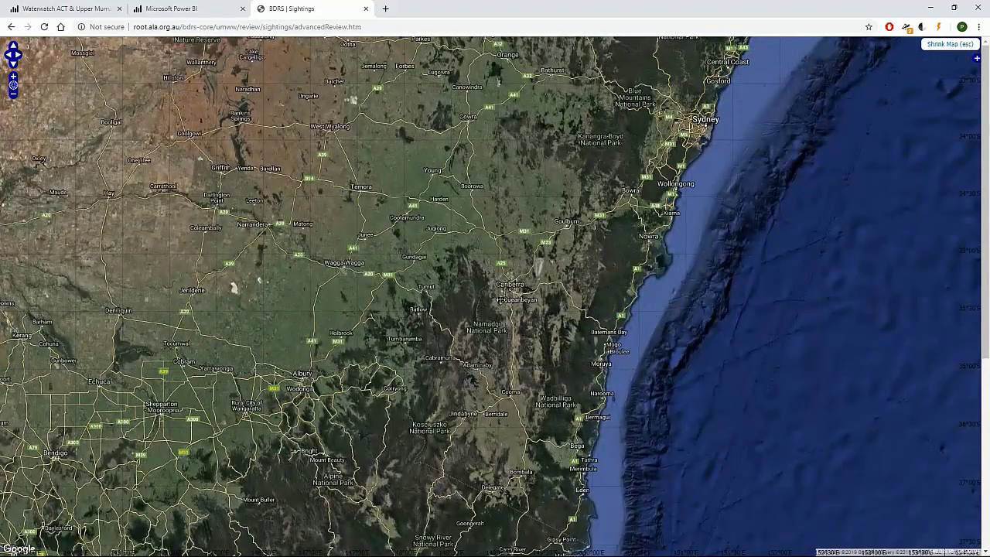
scroll(498, 299, up, 1)
scroll(501, 286, up, 1)
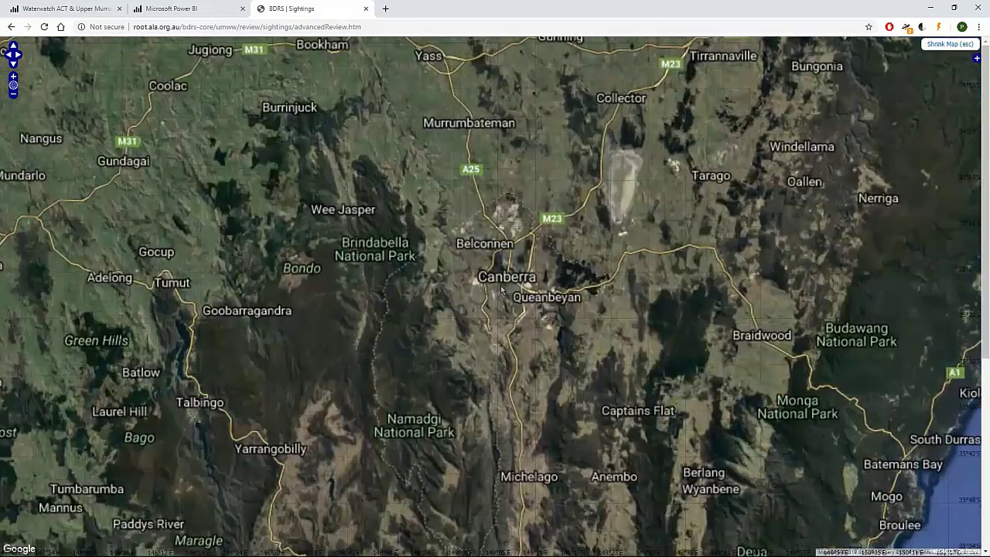
scroll(506, 298, up, 1)
scroll(519, 247, down, 1)
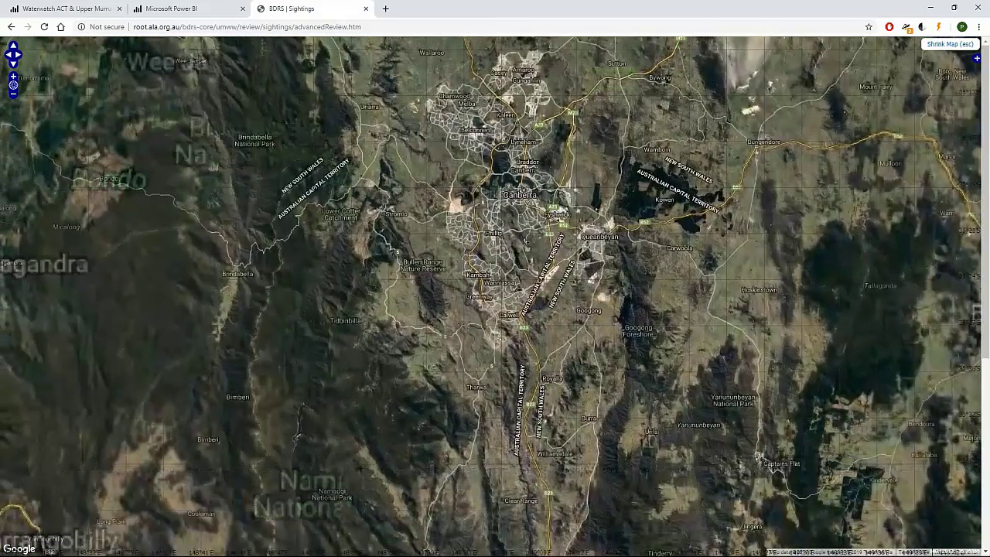
scroll(522, 246, down, 2)
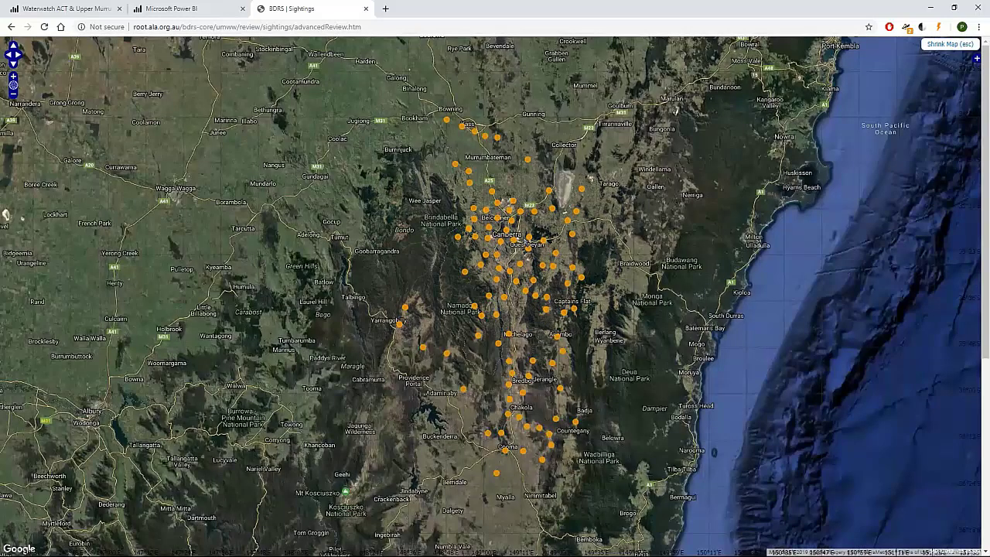
click(497, 139)
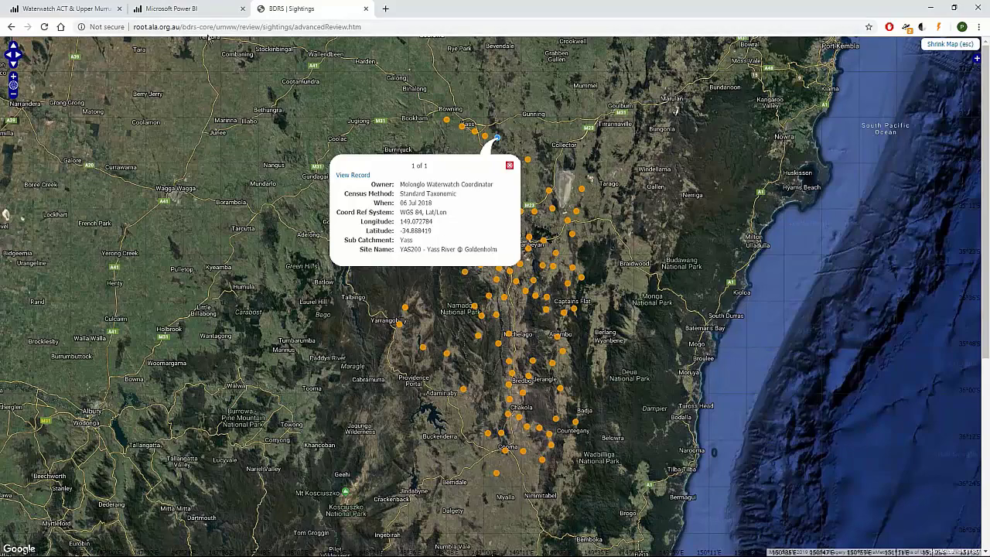
Close the source data site, return to the full-screen report and open its "Where do we survey?" page
click(366, 9)
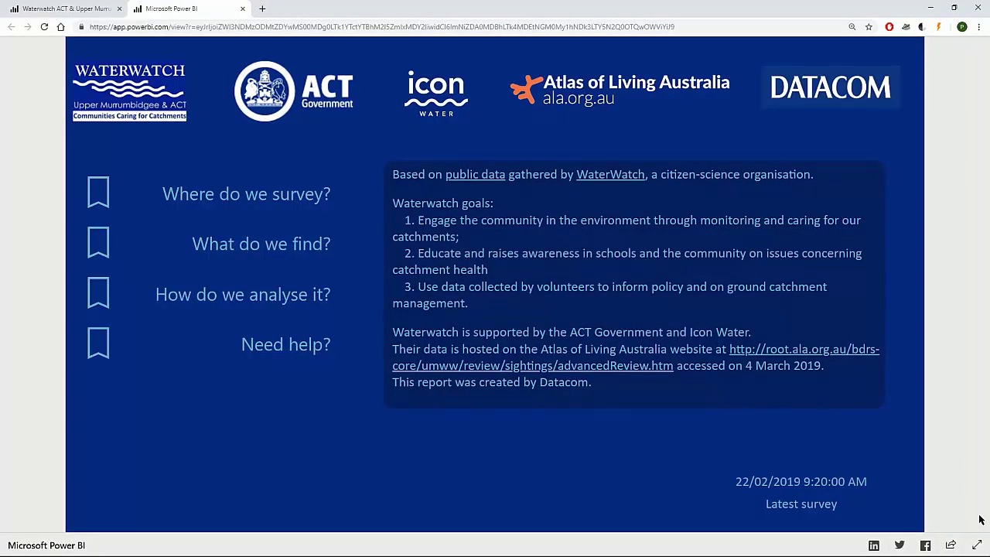
click(977, 545)
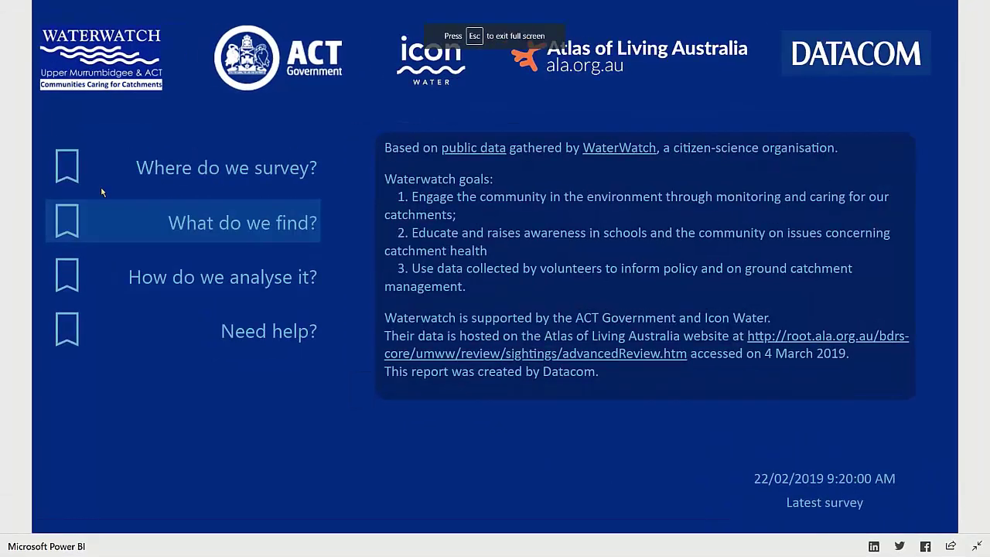
click(108, 180)
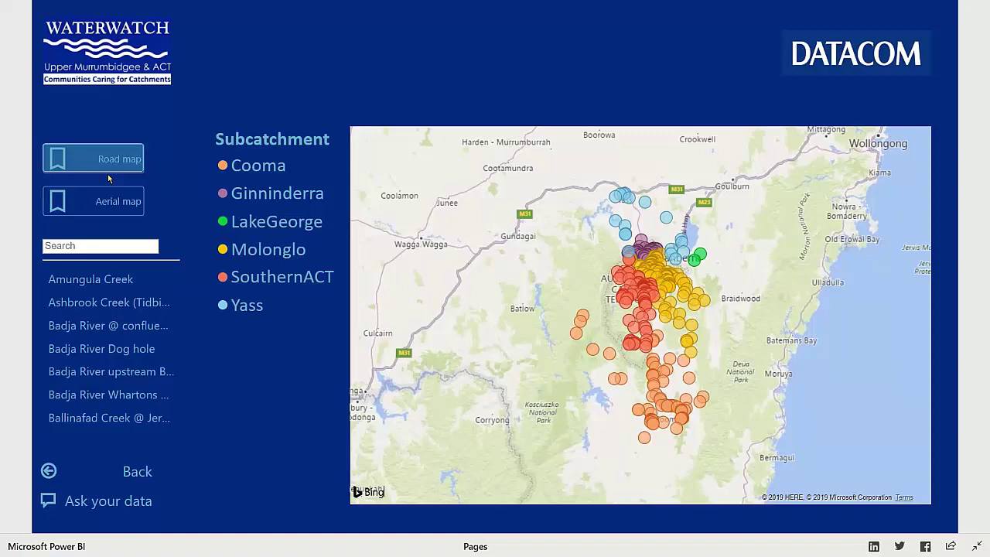
Search the site list for "burley" and select all five Lake Burley Griffin sites
click(115, 245)
text(burley)
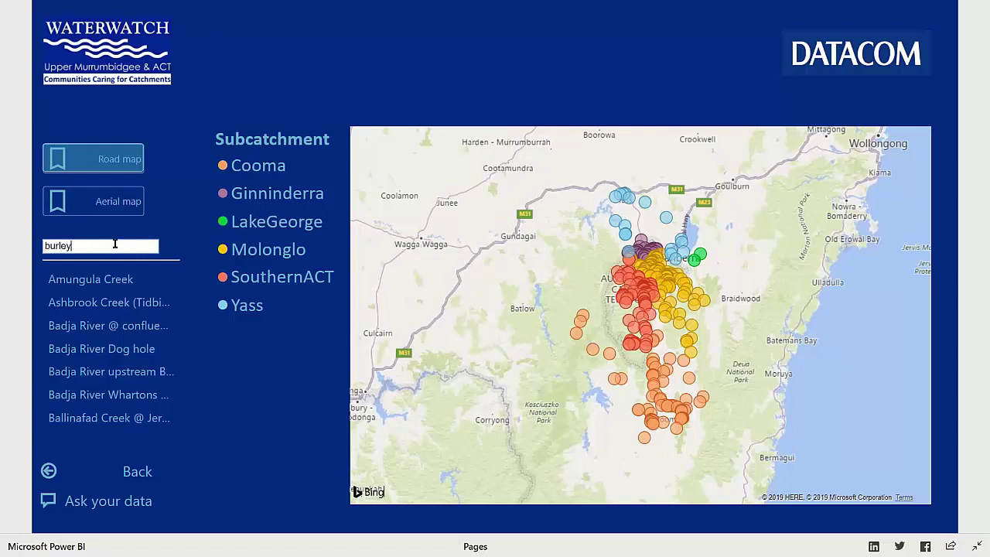
drag(119, 293, 116, 386)
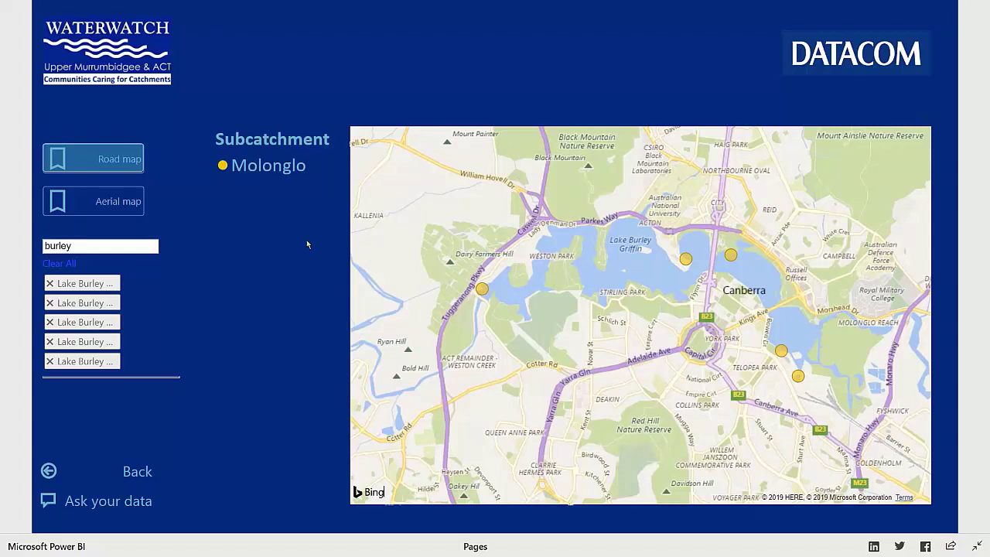
Switch to the aerial map and include the Lake Burley Griffin @ Kingston Foreshores site
click(123, 203)
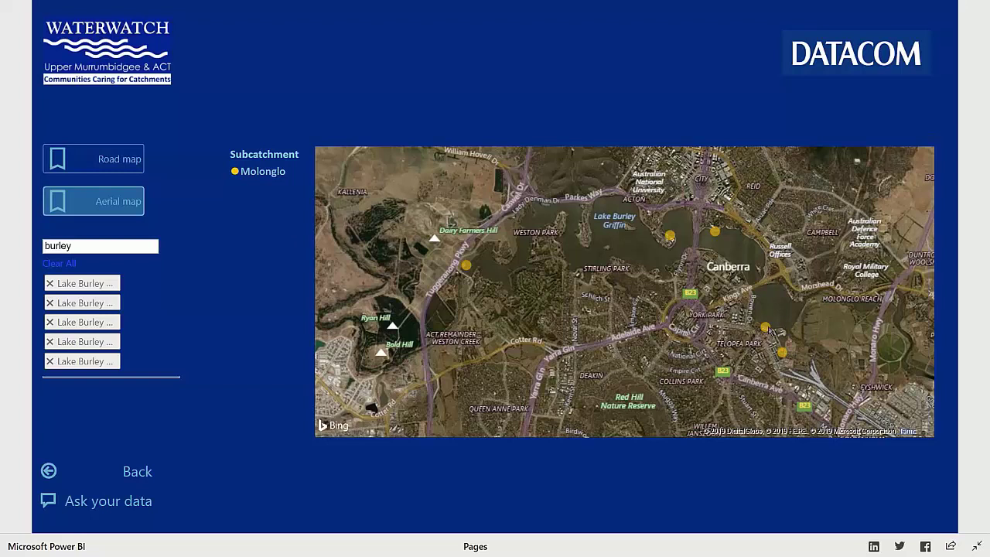
mouse_move(770, 331)
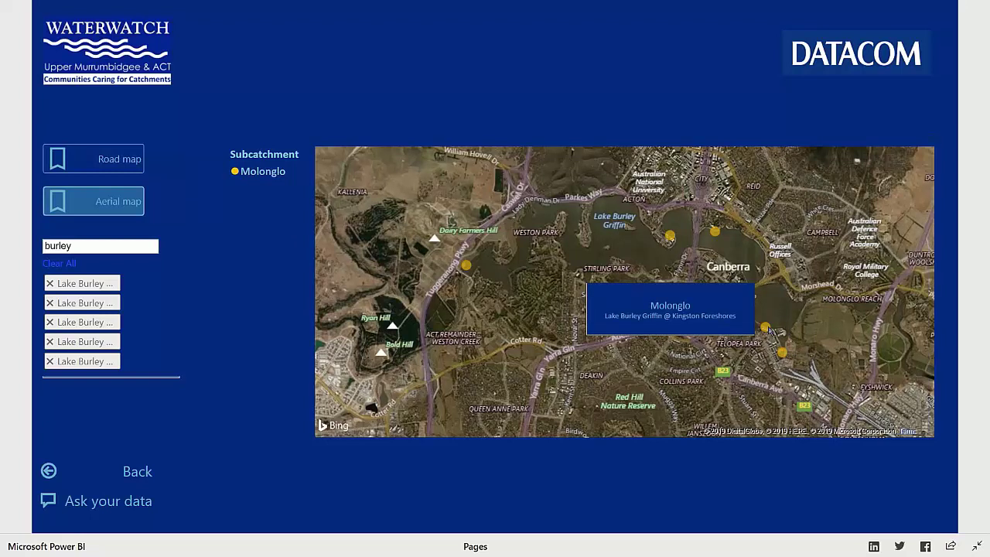
click(769, 331)
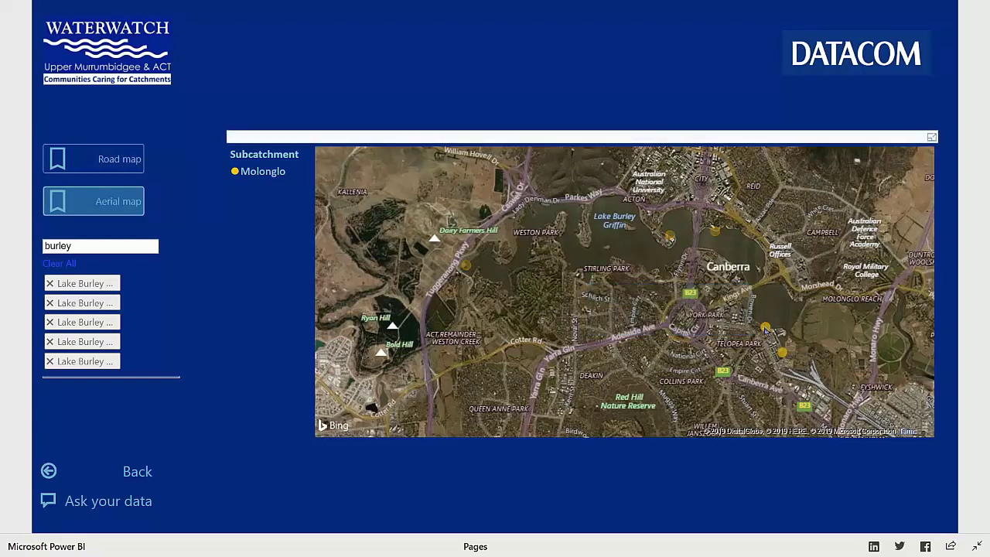
right_click(765, 329)
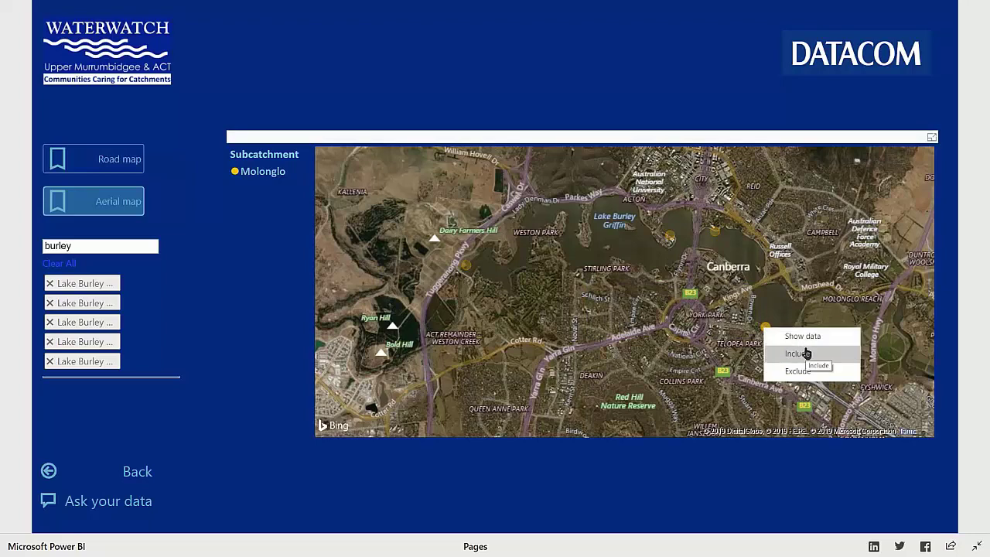
click(804, 353)
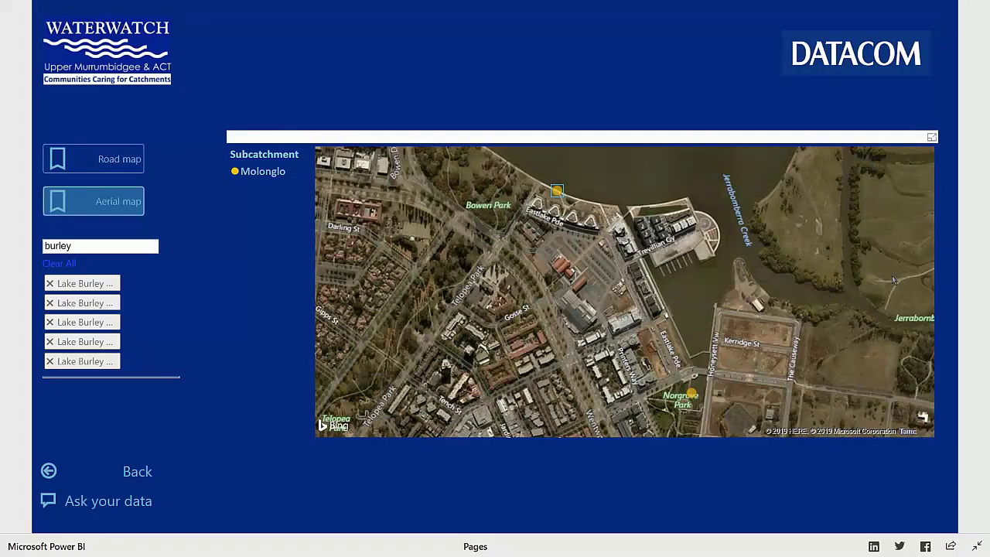
View the aerial map in focus mode, then return to the report's home page
click(930, 137)
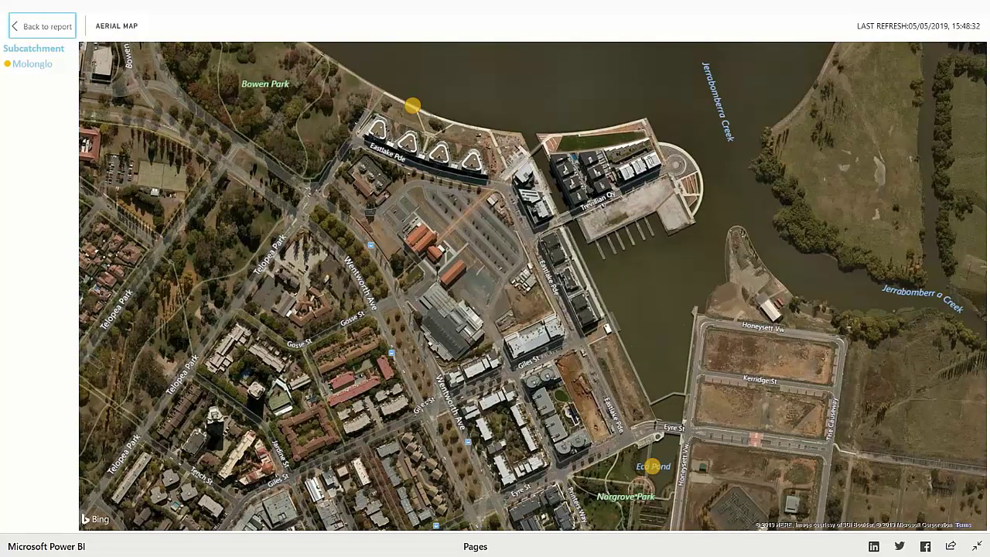
click(48, 26)
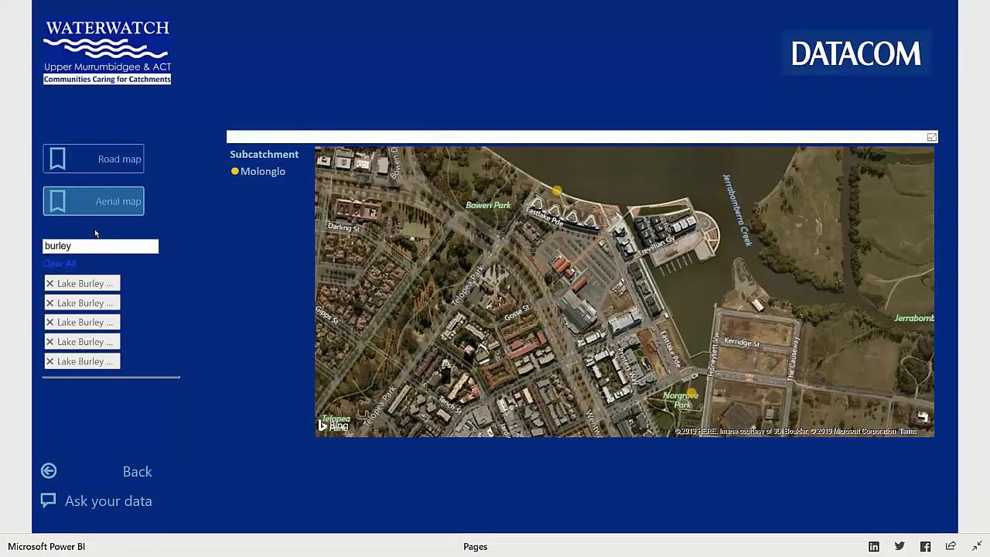
click(143, 479)
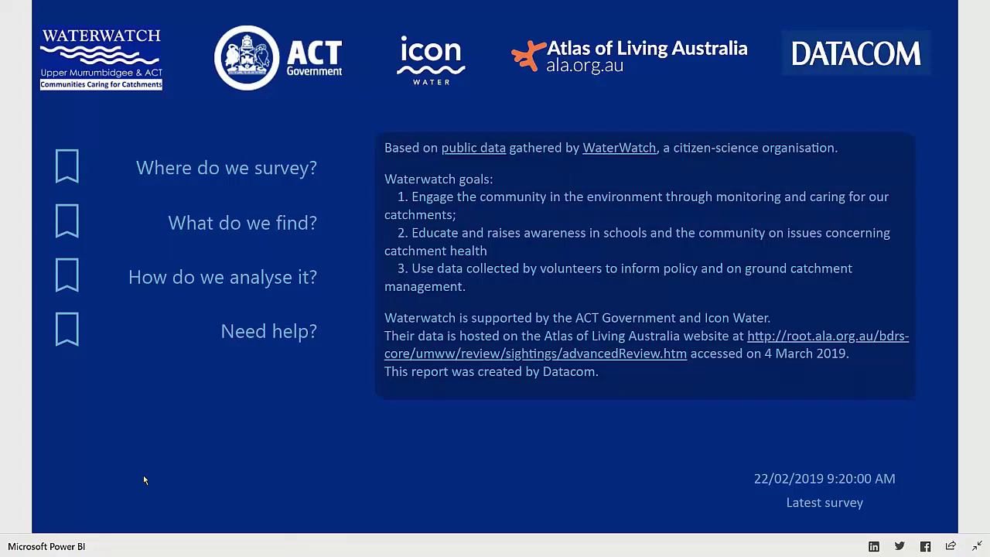
Reopen the public data source and download all the survey records in Spreadsheet (XLS) format
click(484, 151)
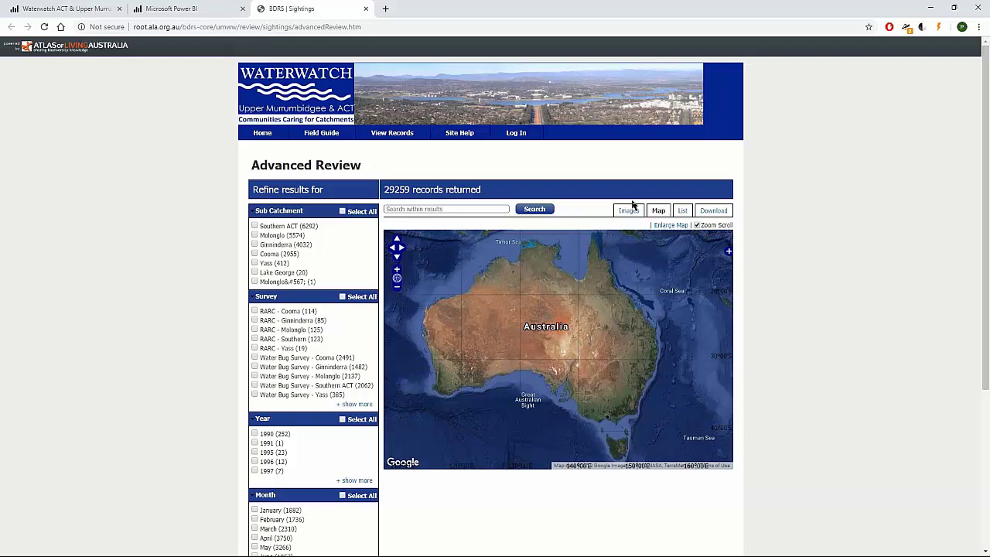
click(708, 214)
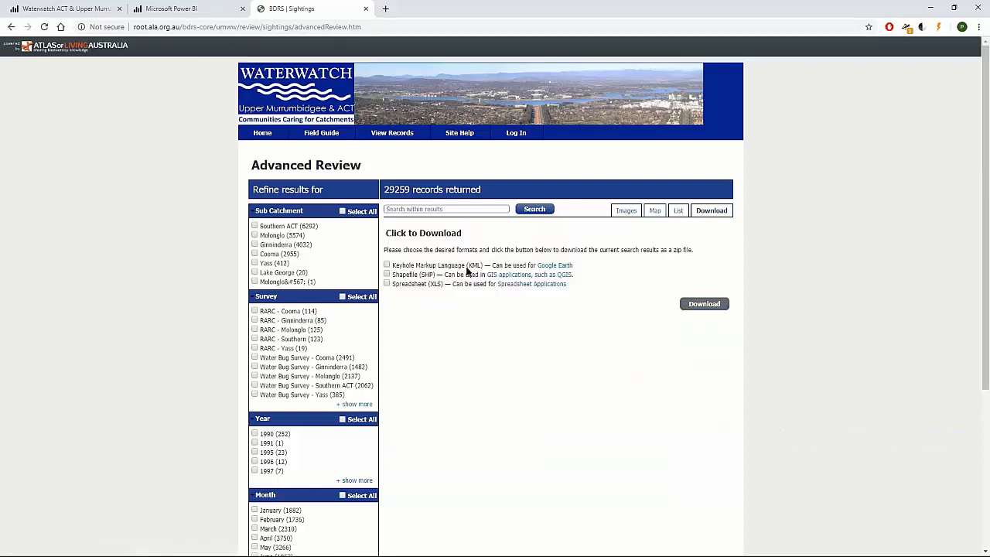
click(396, 285)
click(723, 304)
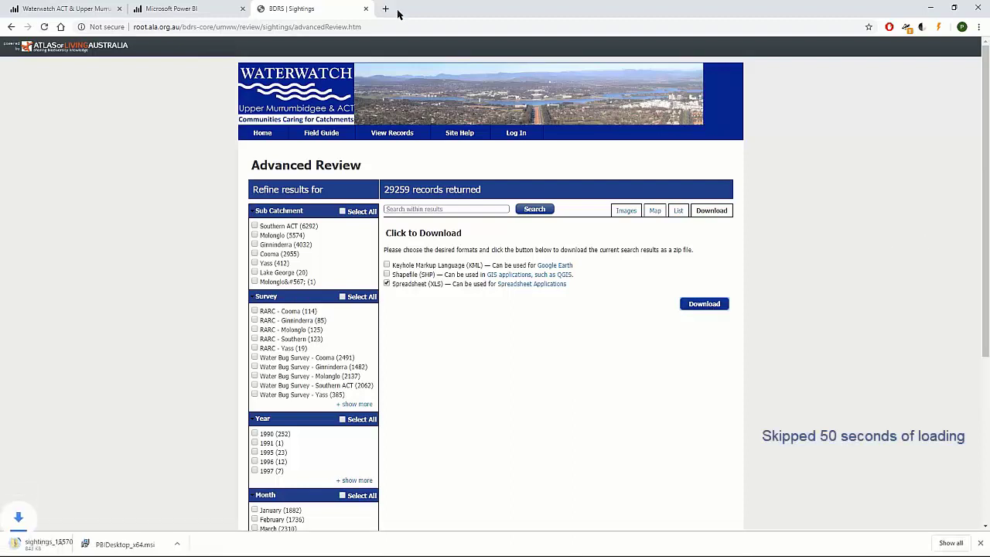
Shrink the browser window and open the xls folder inside the desktop archive sightings_1556888362421.zip
double_click(394, 11)
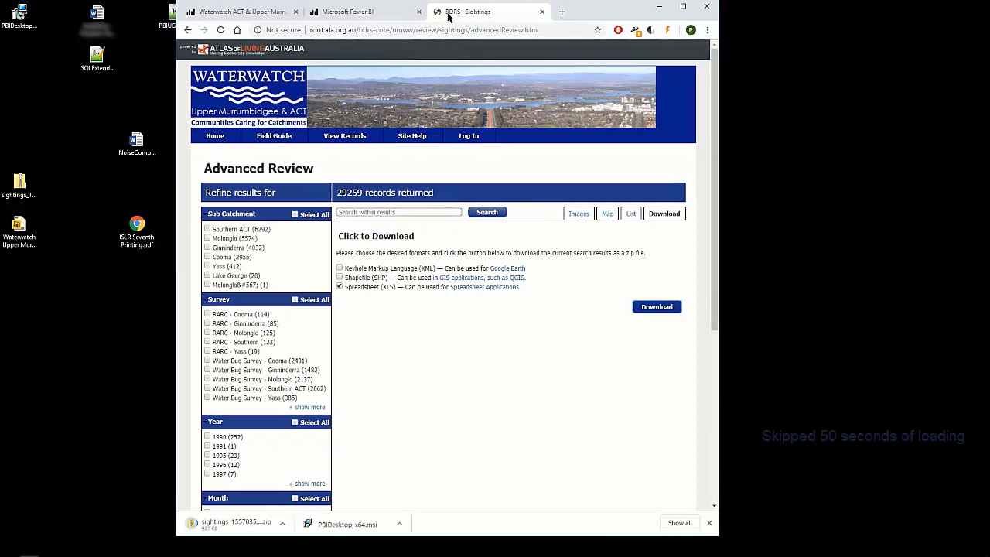
click(23, 183)
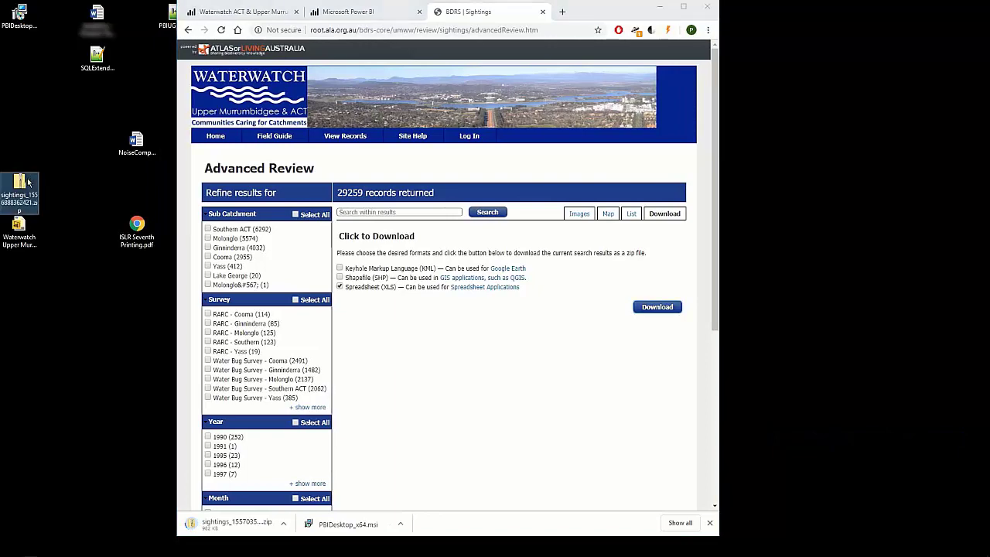
double_click(23, 182)
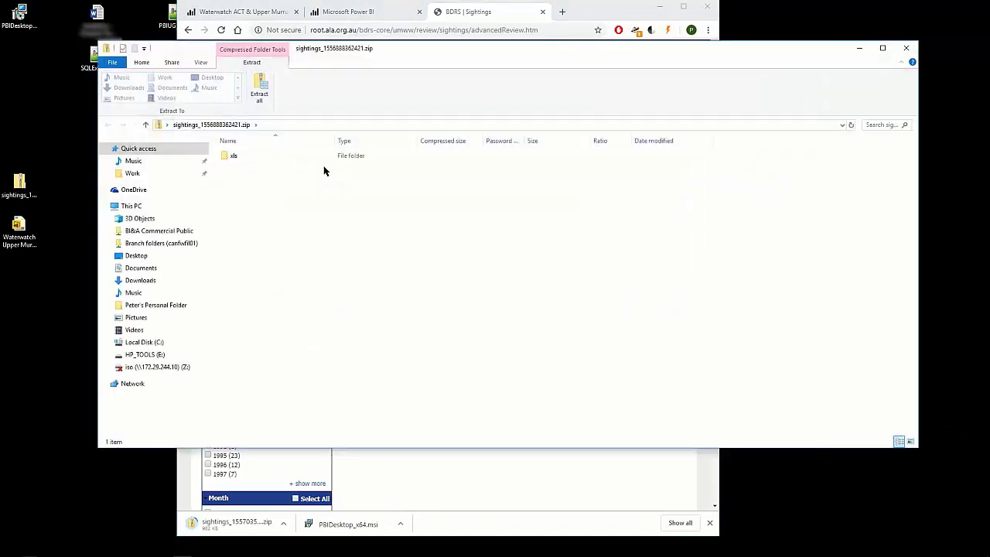
double_click(325, 156)
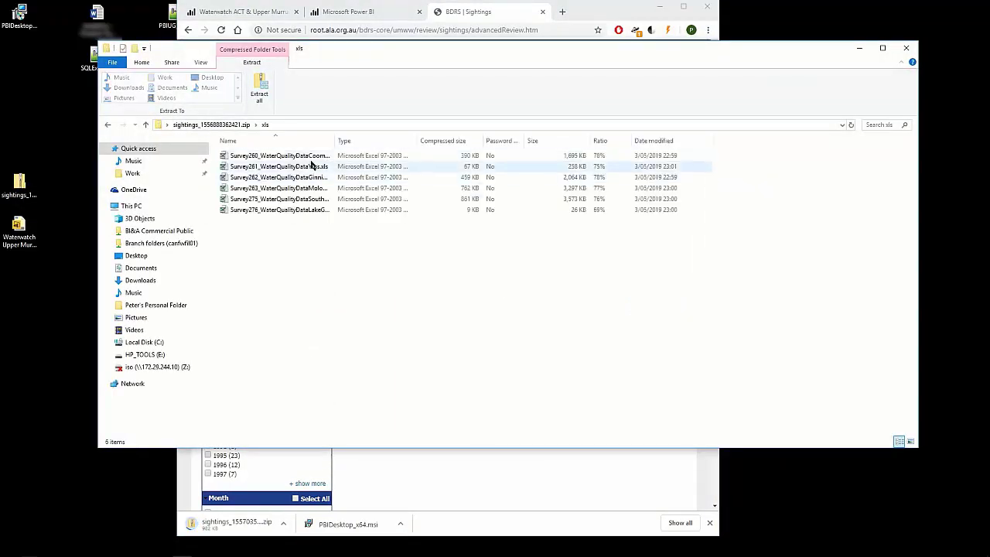
Open Survey260_WaterQualityDataCooma.xls and fit the survey date column and the Locations sheet's Location Name column to their contents
click(316, 157)
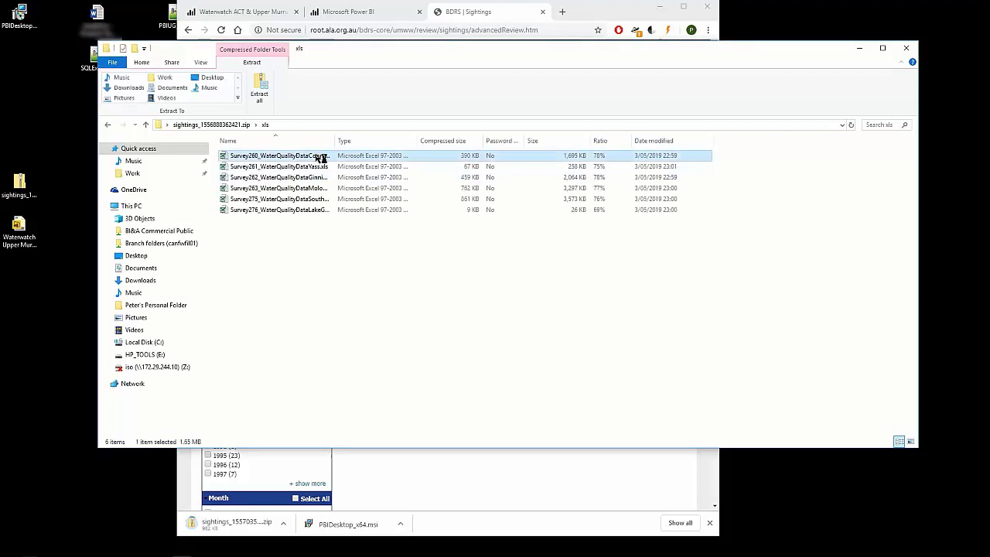
double_click(320, 156)
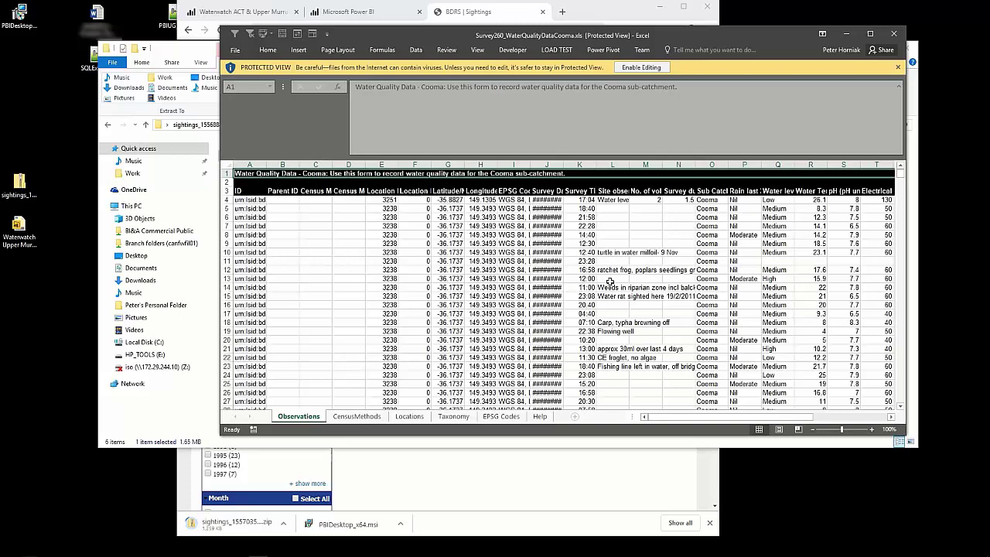
double_click(563, 165)
click(409, 416)
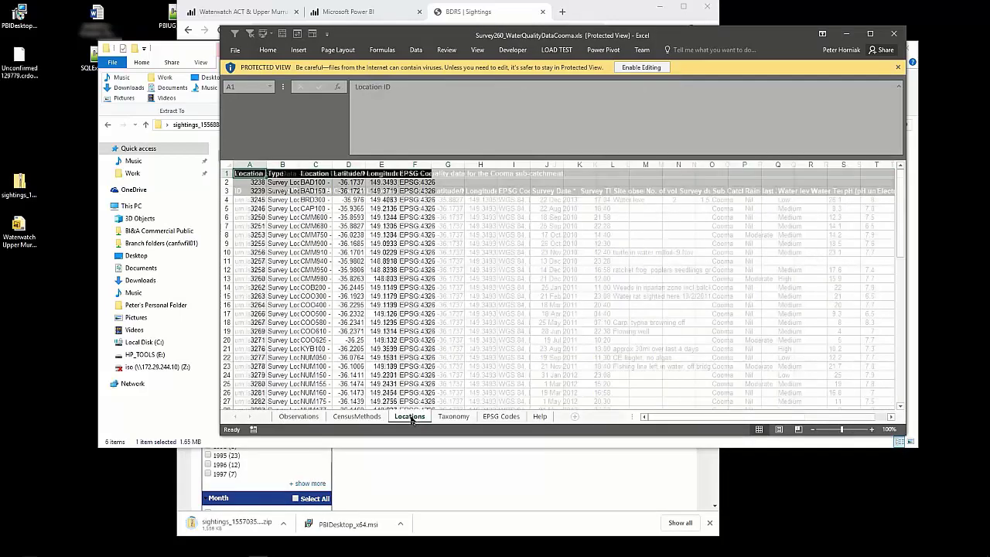
double_click(333, 164)
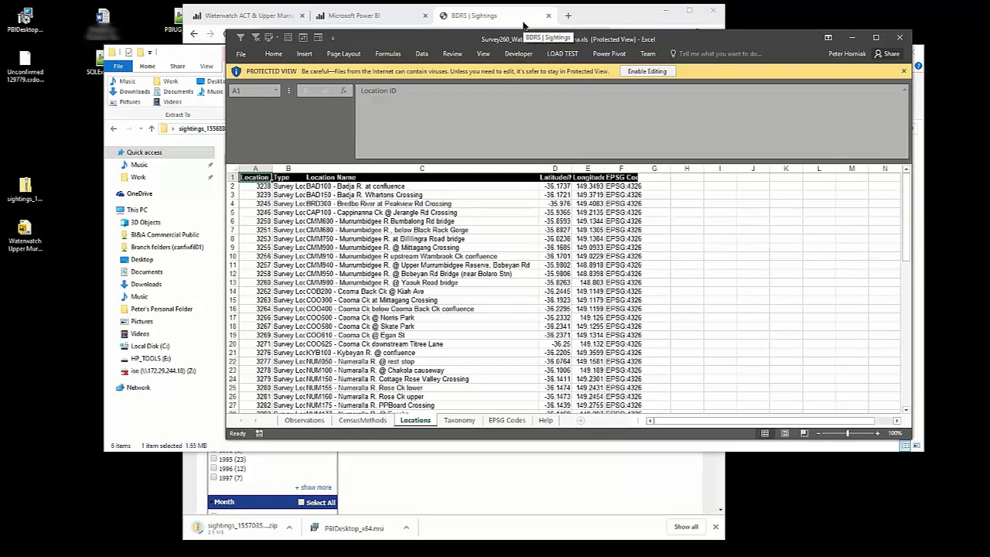
Switch back to the Power BI report in full screen and open the What do we find? page
click(377, 17)
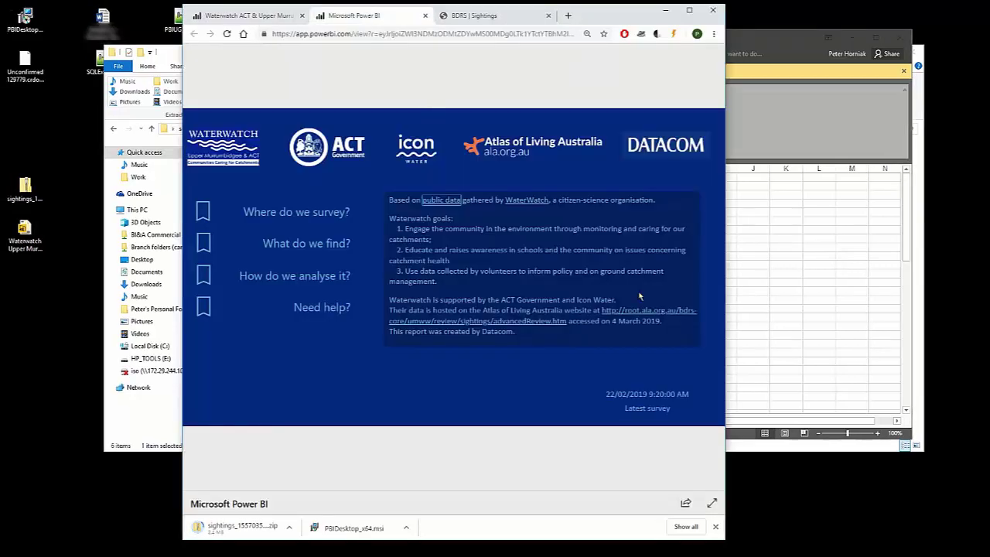
click(712, 504)
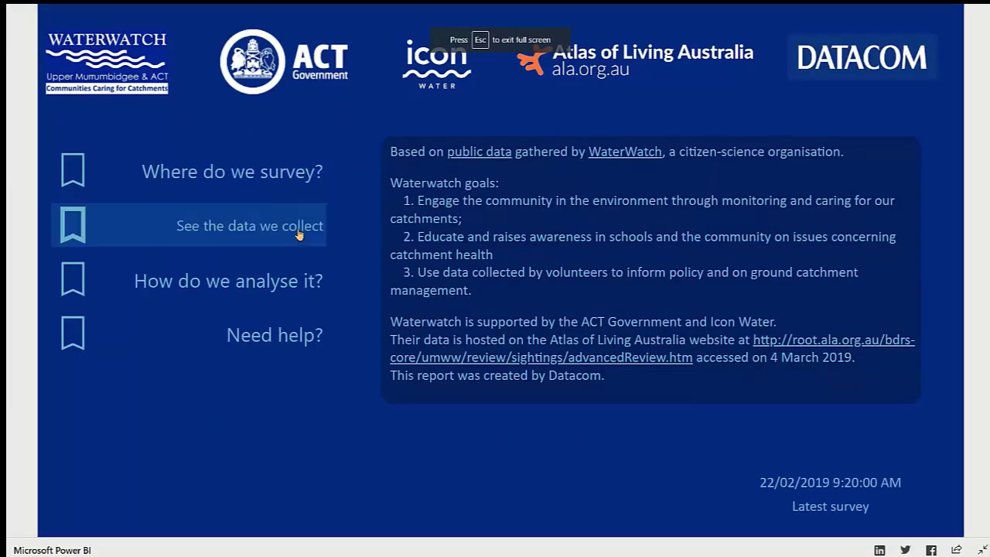
click(146, 225)
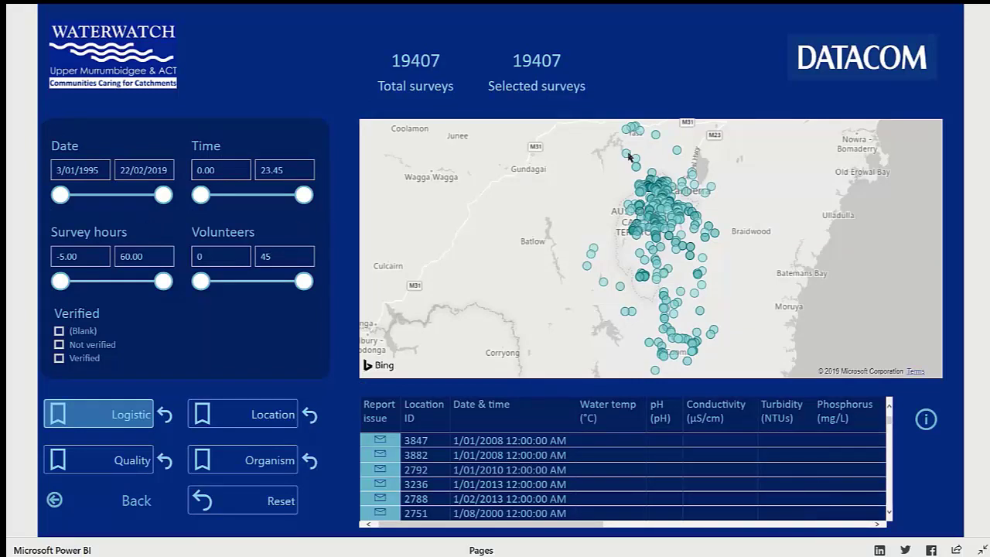
View the surveys for Taemas Bridge on Murrumbidgee River by selecting its map point, and clear the selection
mouse_move(628, 156)
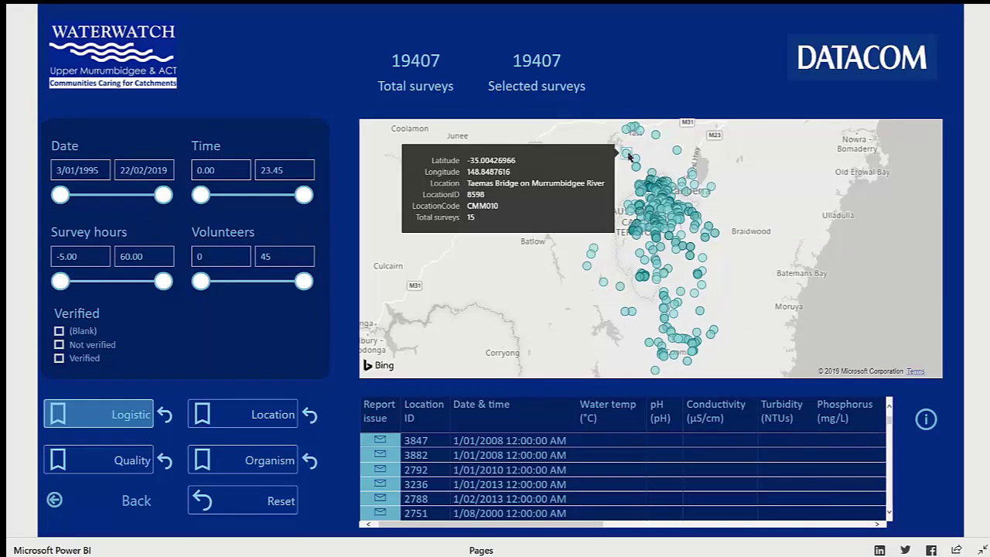
click(628, 157)
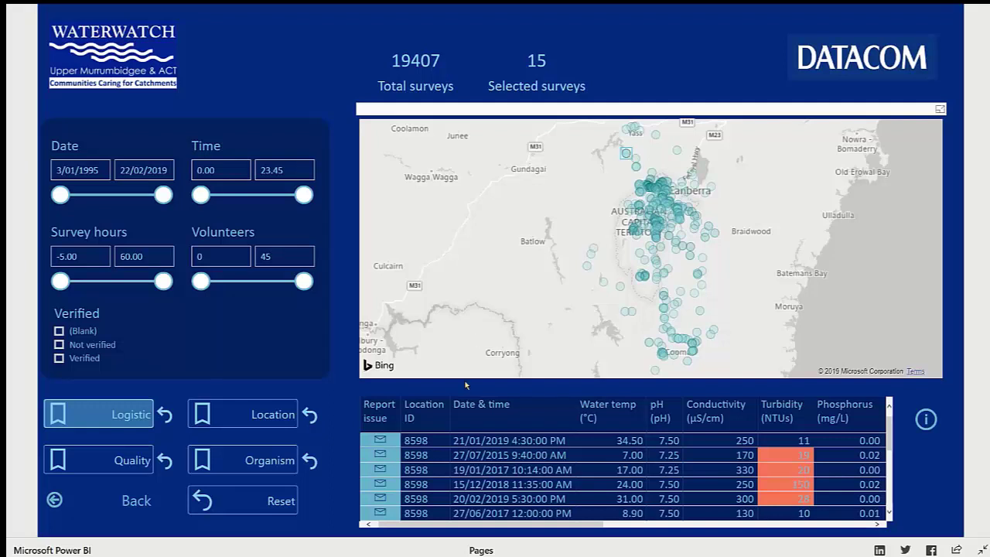
mouse_move(627, 157)
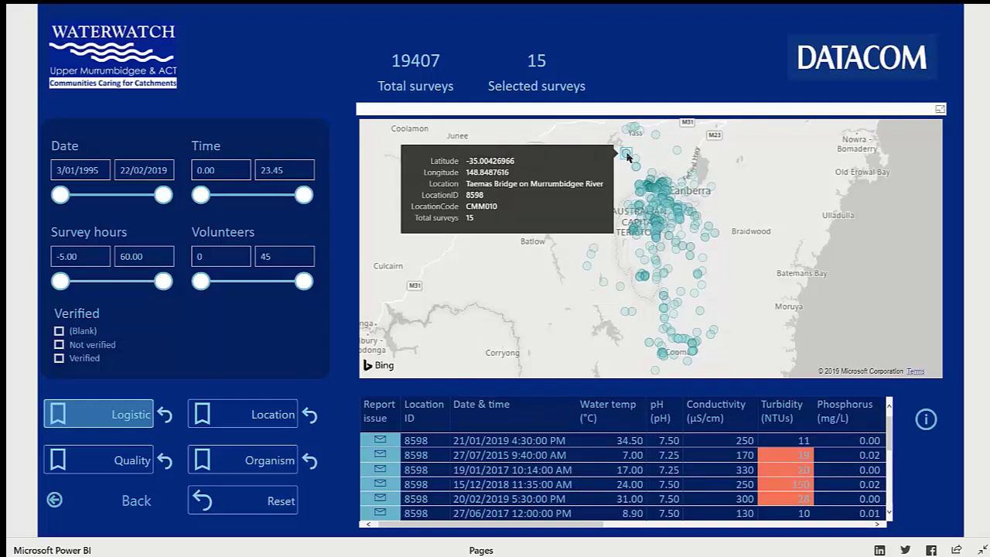
click(627, 156)
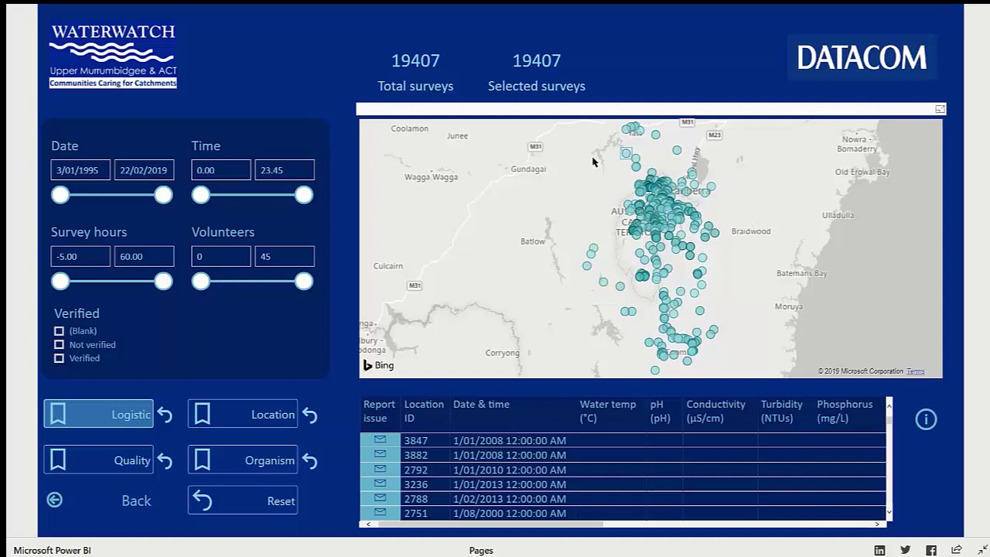
Filter the surveys to a minimum time of 18.62 and a minimum water temperature of 23.34 °C
drag(200, 194, 282, 193)
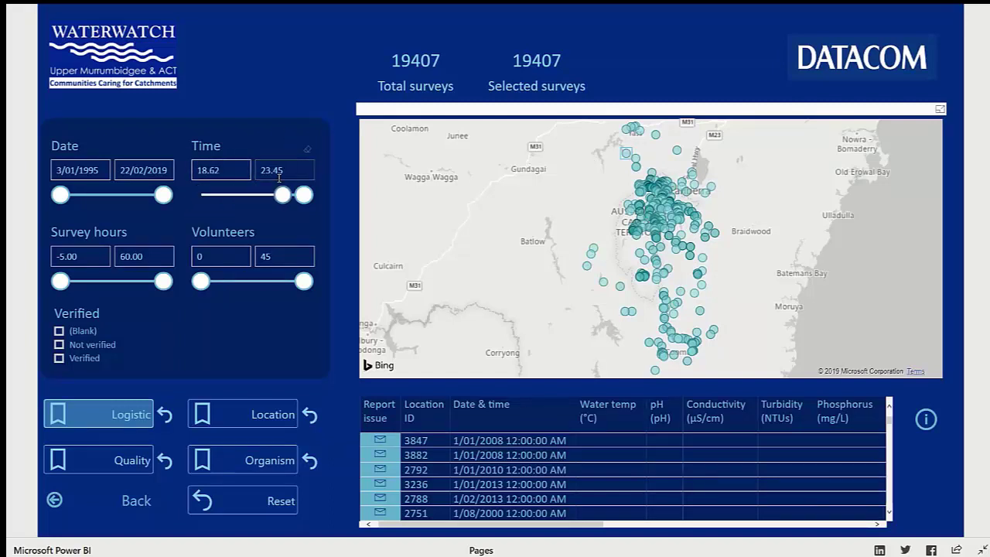
click(129, 464)
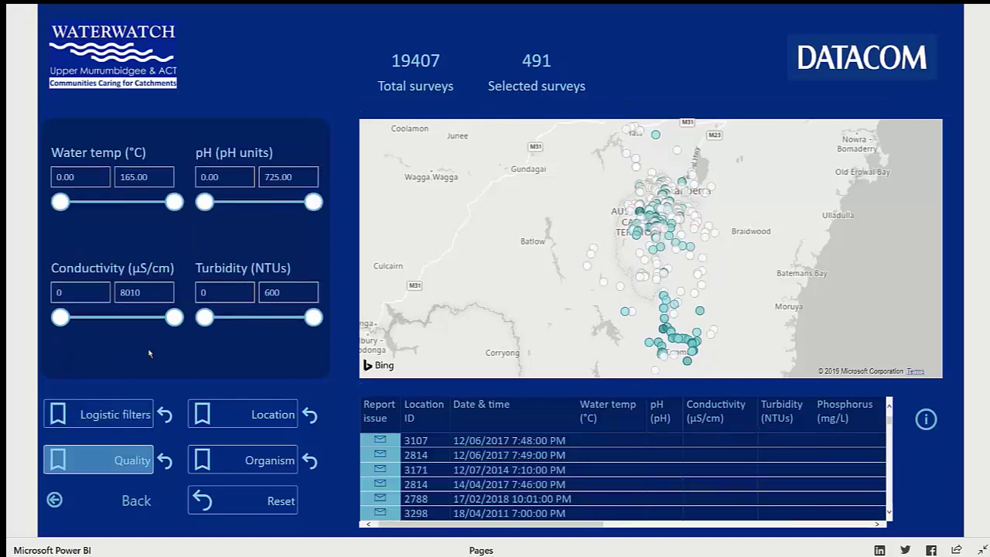
mouse_move(60, 201)
mouse_down()
mouse_move(82, 203)
mouse_move(74, 210)
mouse_up()
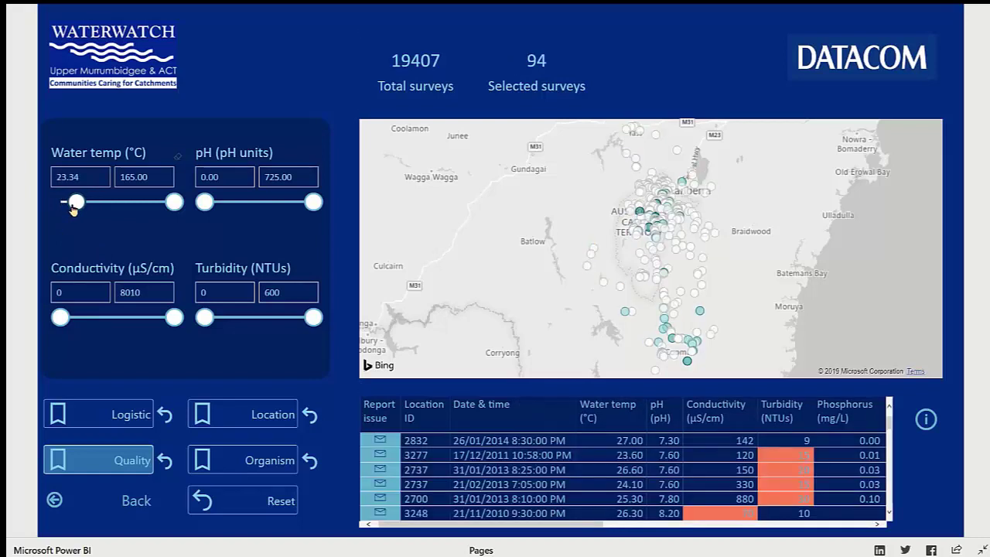
Filter the surveys by organism to the algal forms Diatom crust and Silky rafts
click(255, 462)
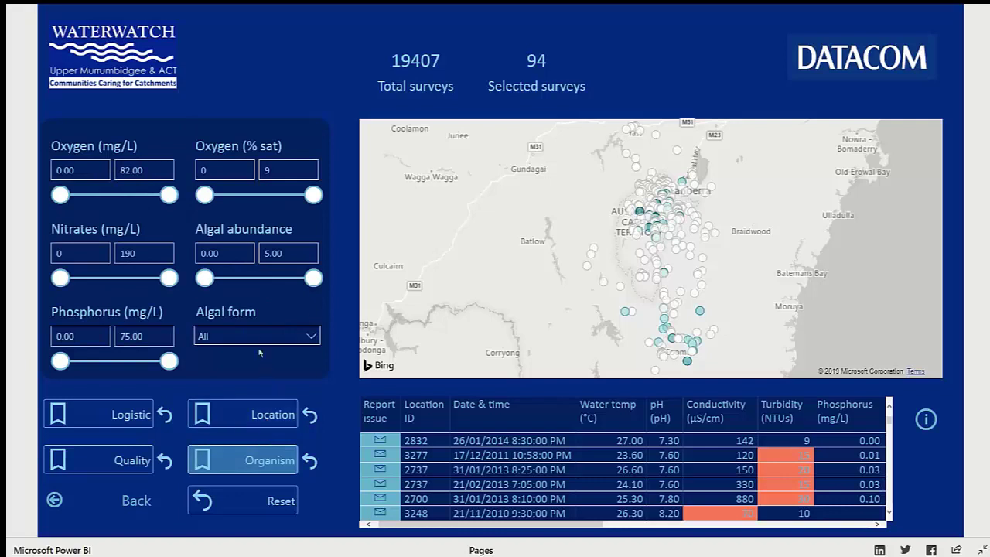
click(256, 337)
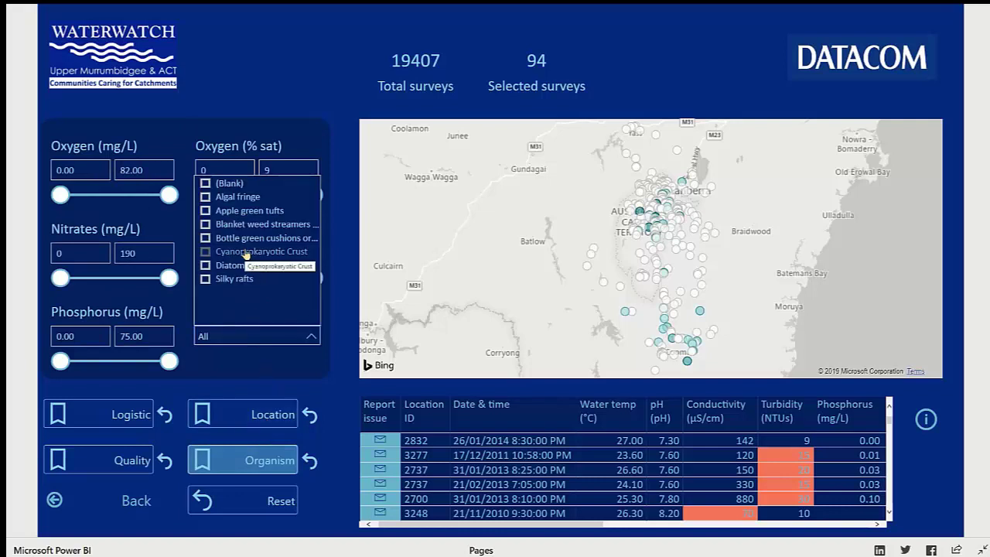
click(258, 268)
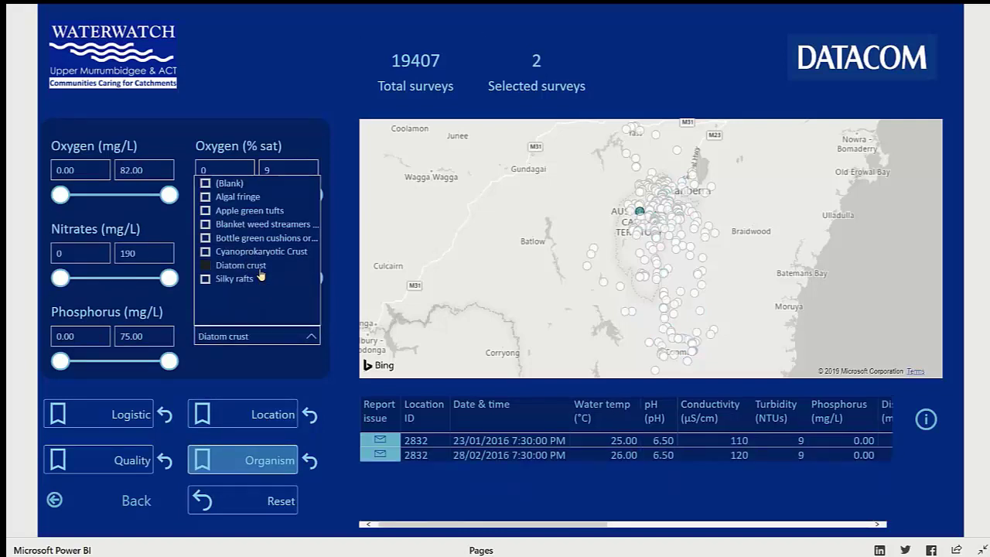
click(261, 276)
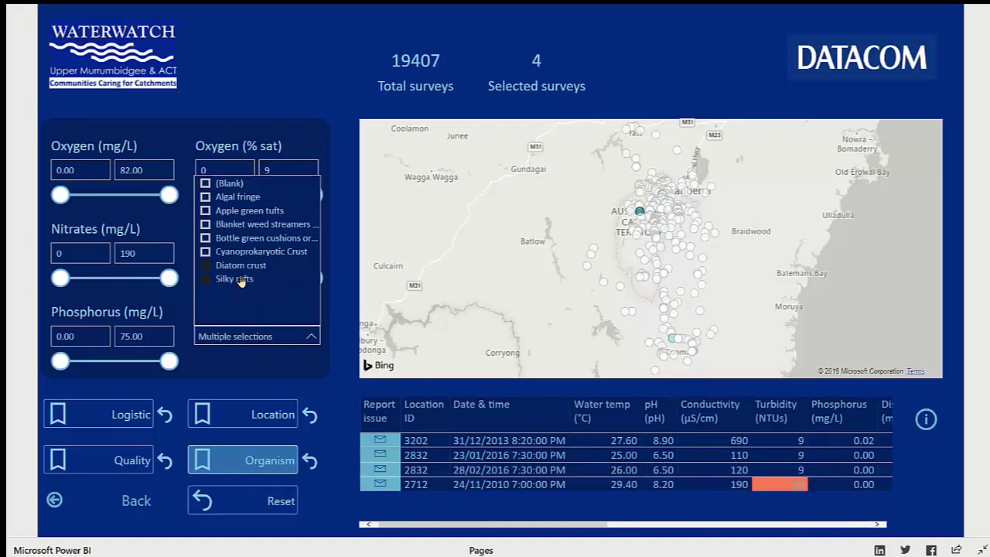
Show the filtered survey table in focus mode and start an issue report e-mail for location 2712's 24/11/2010 survey
click(785, 396)
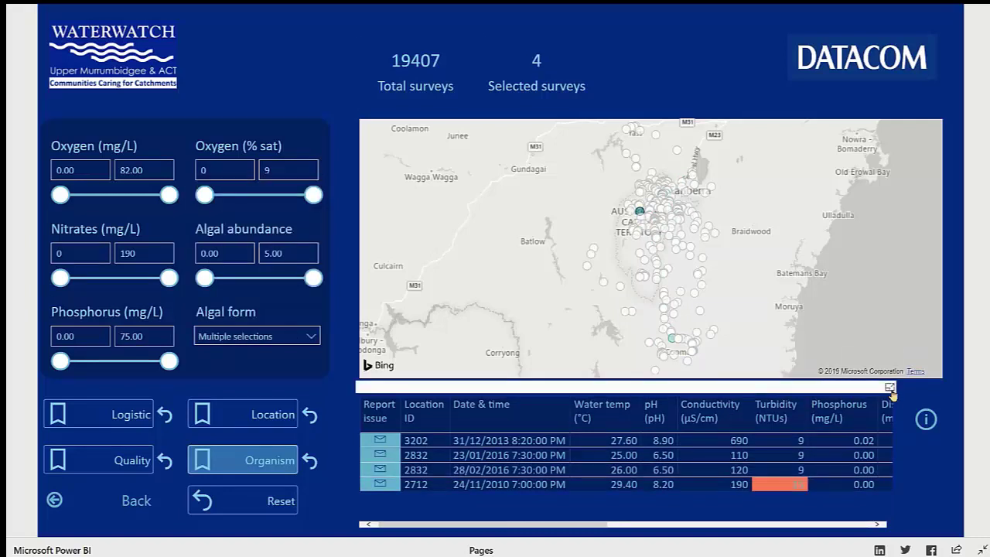
click(889, 388)
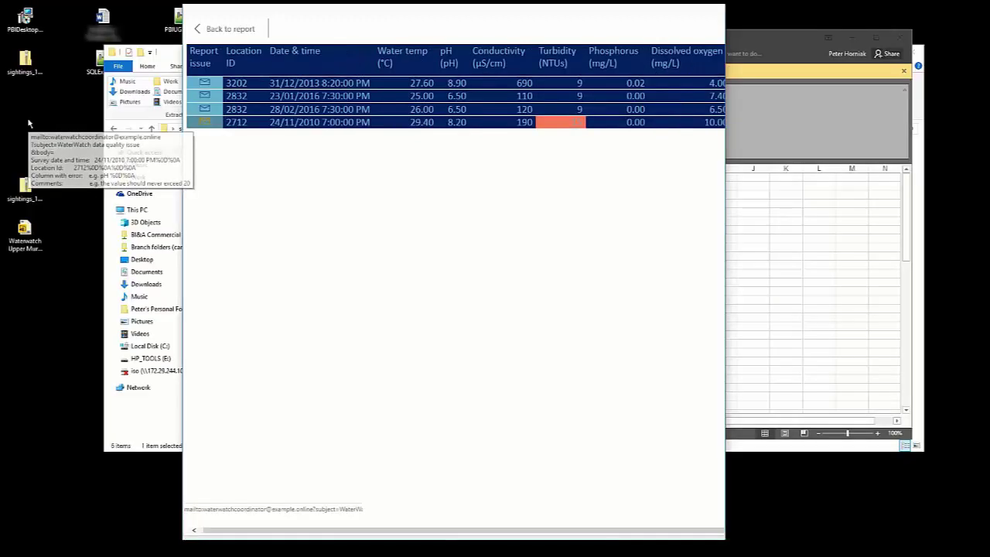
click(27, 123)
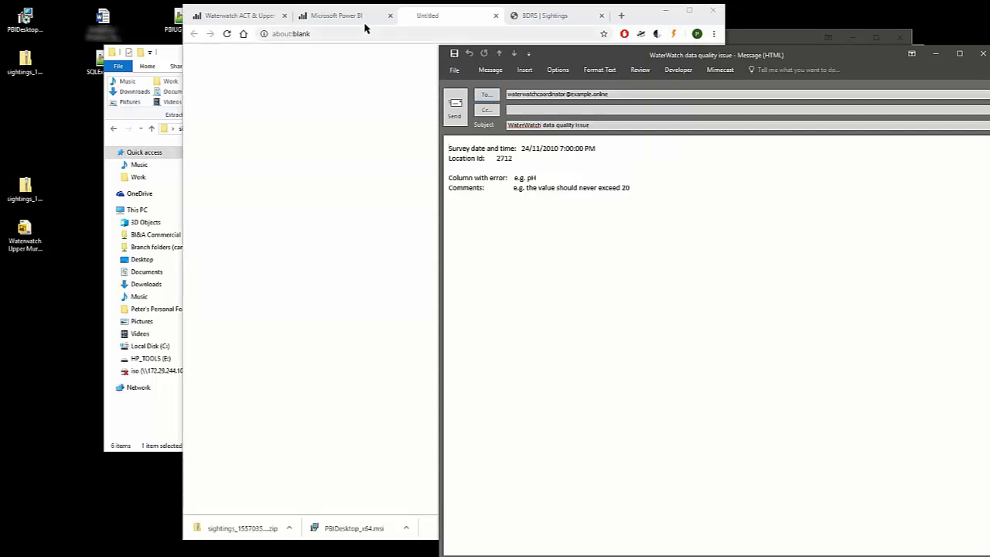
Return to the Power BI tab, show the focused table in full screen, and go back to the report page
click(398, 17)
click(689, 10)
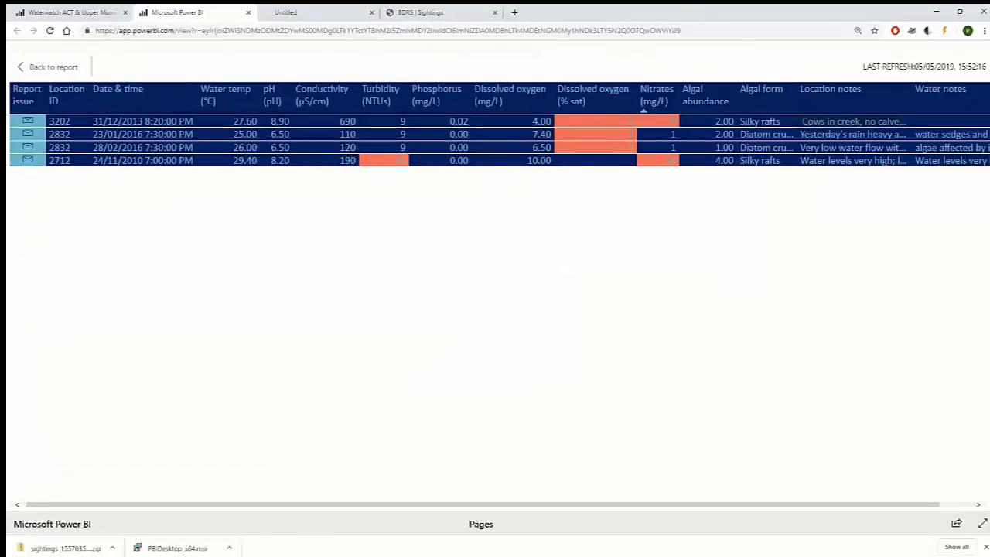
click(981, 522)
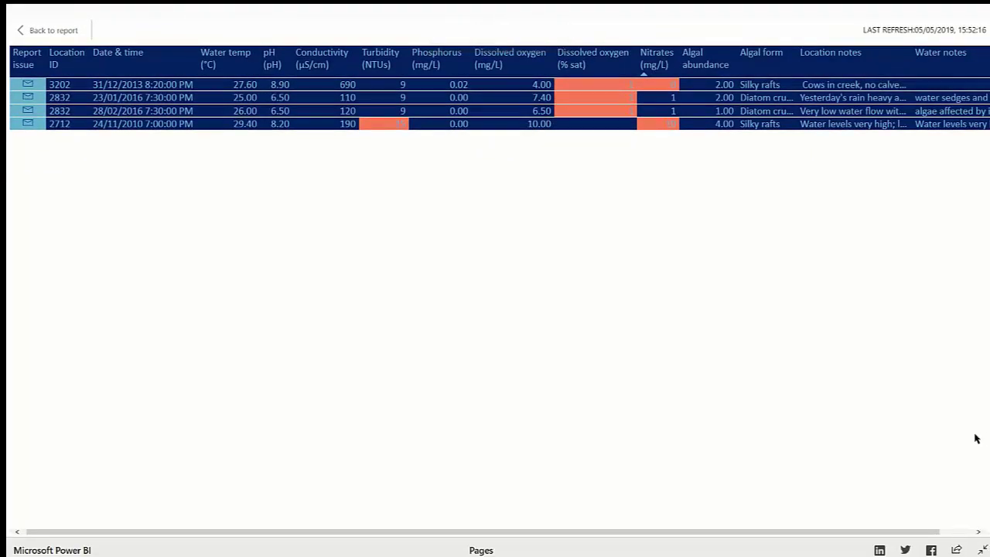
click(68, 29)
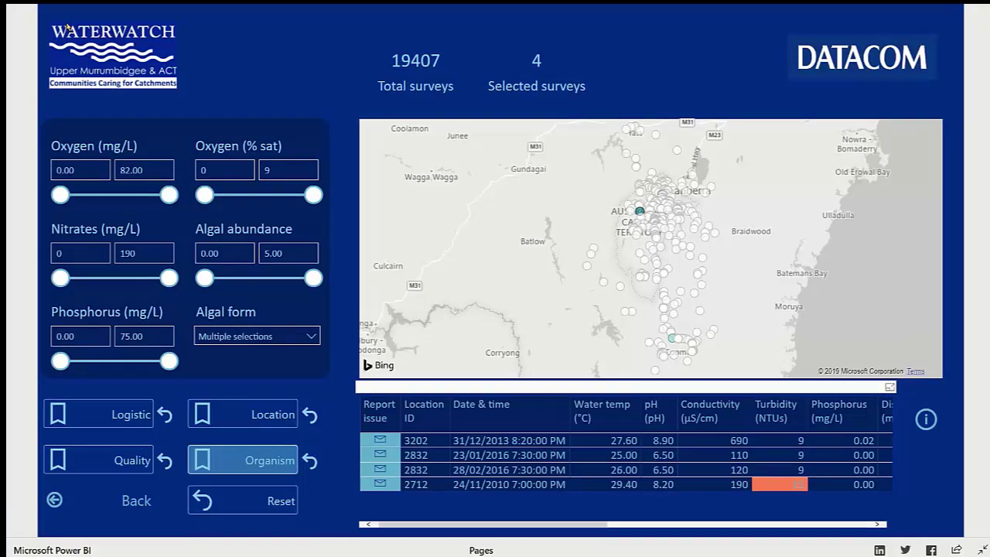
Clear the quality filters and limit nitrates to between 12 and 126 mg/L
click(164, 461)
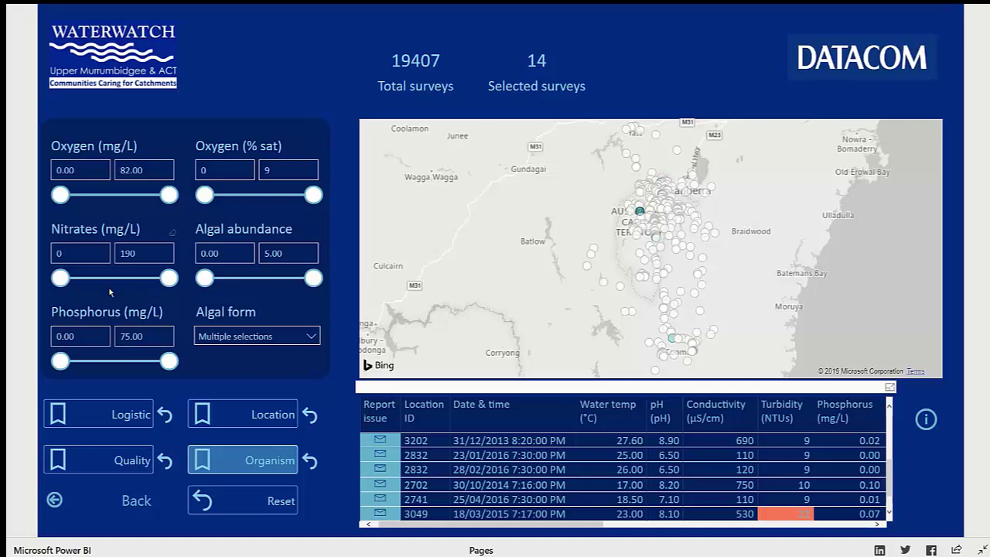
drag(168, 277, 132, 278)
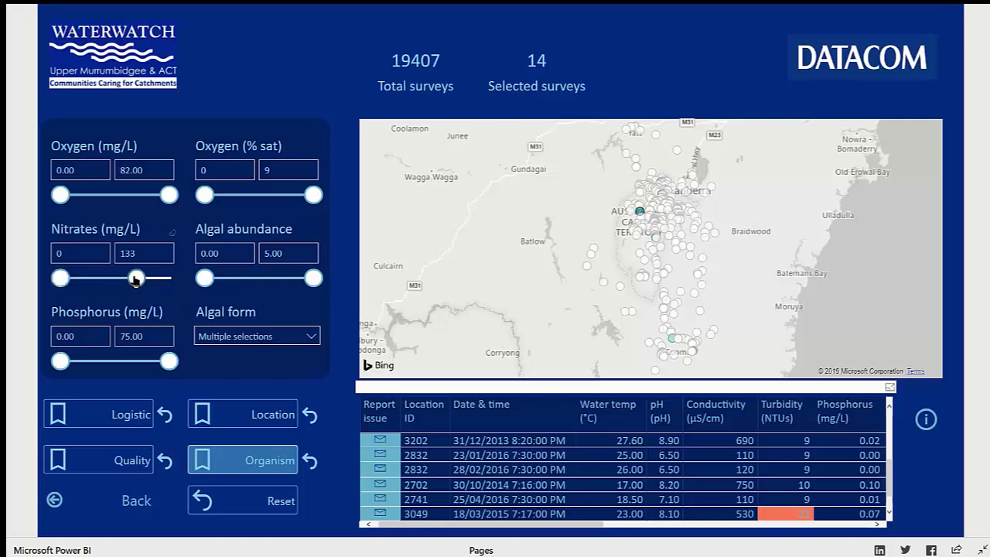
drag(59, 277, 67, 277)
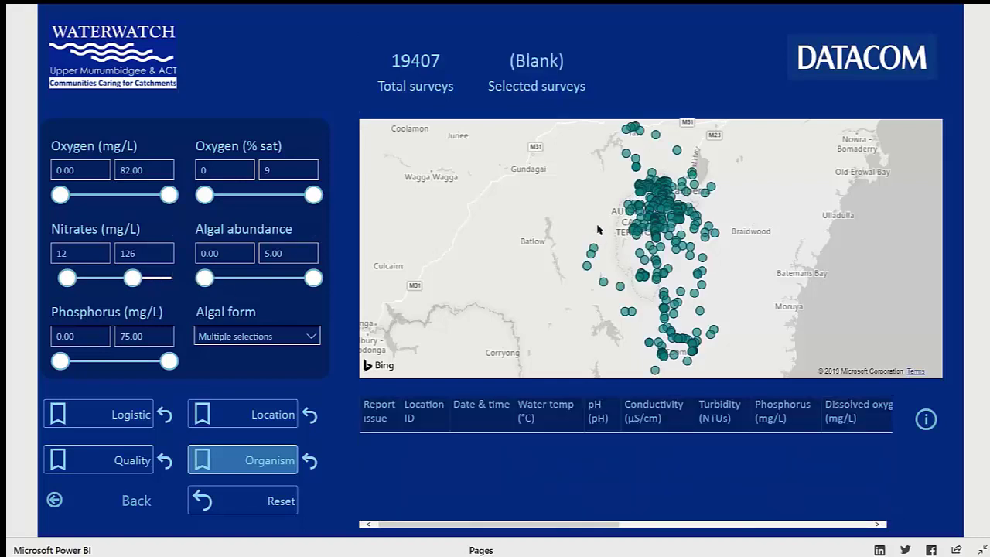
Reset all the report filters and sort the survey table by water temperature, highest first
click(271, 499)
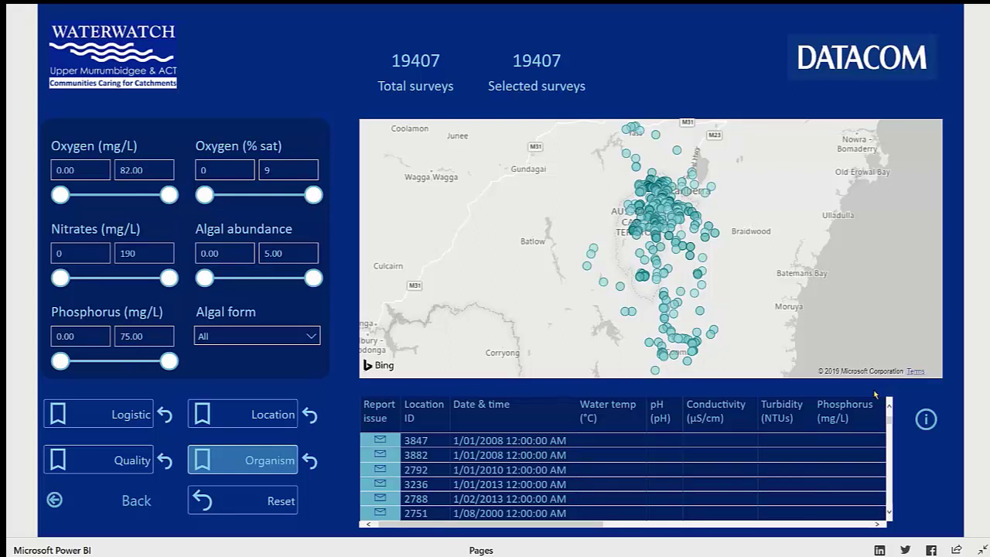
key(XF86AudioLowerVolume)
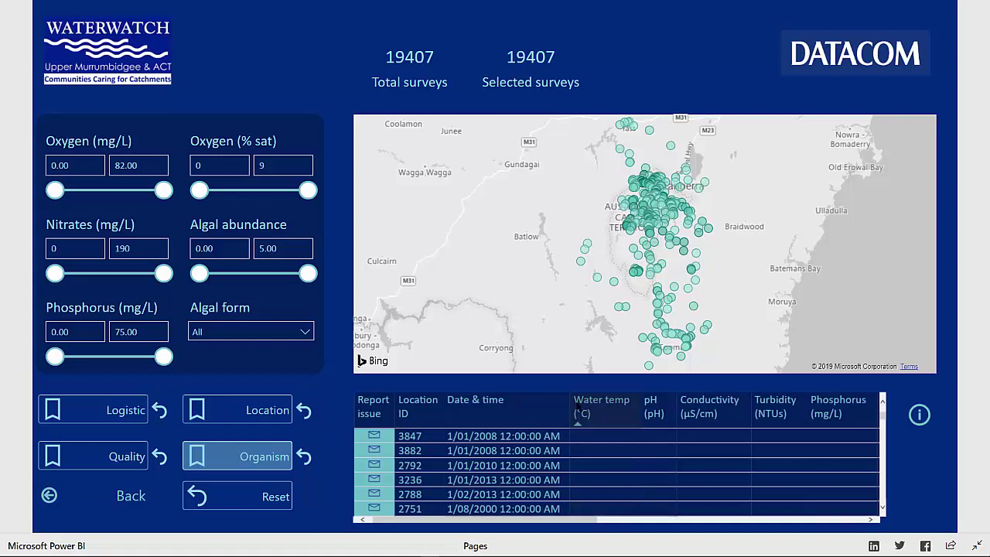
click(597, 397)
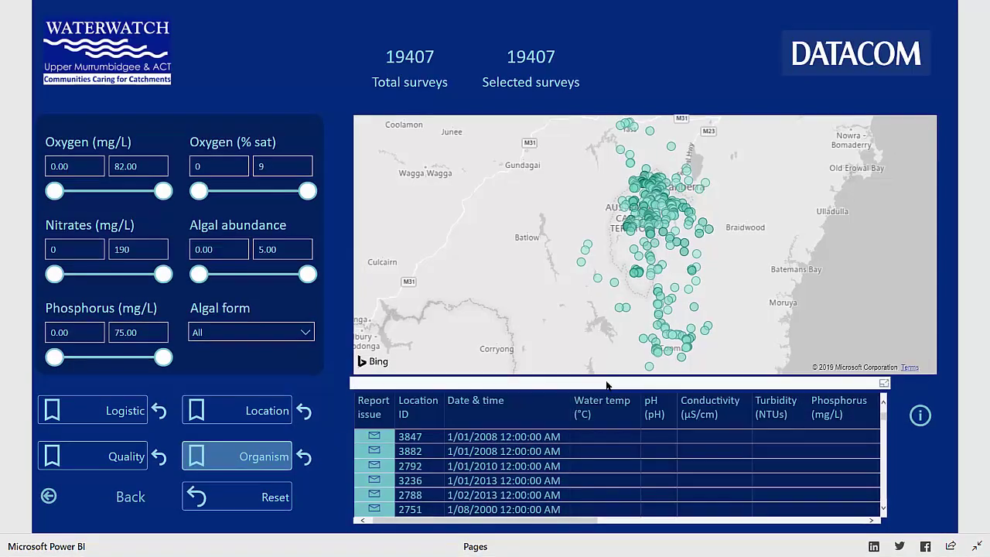
click(611, 403)
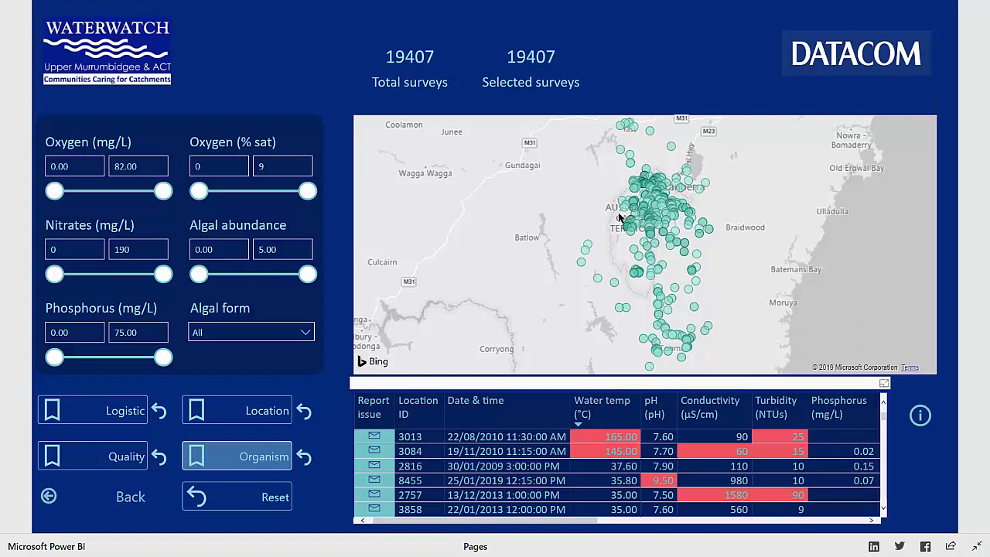
Select location 2867 on the map, drill through to its Profile, and highlight the Electrical Conductivity (µS/cm) row
click(633, 272)
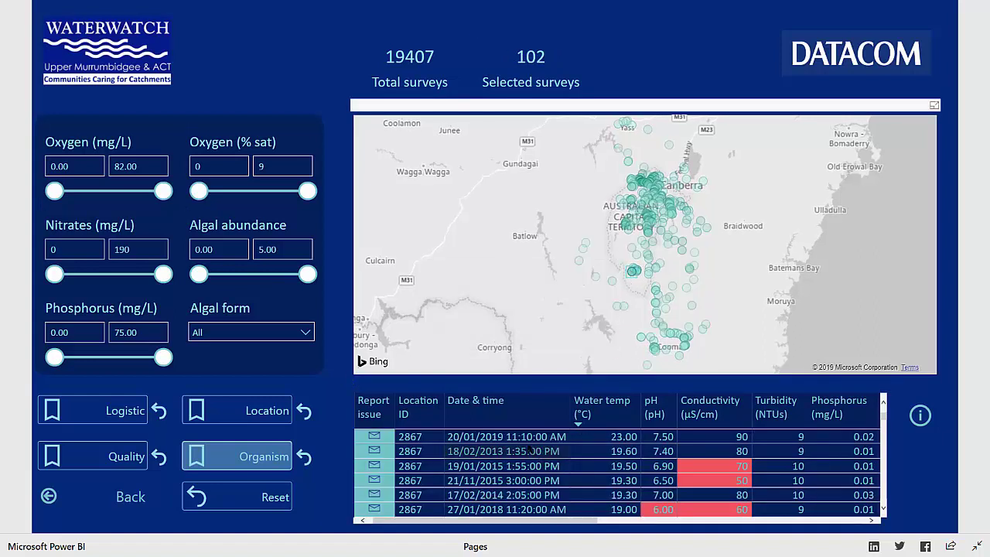
right_click(529, 447)
mouse_move(570, 508)
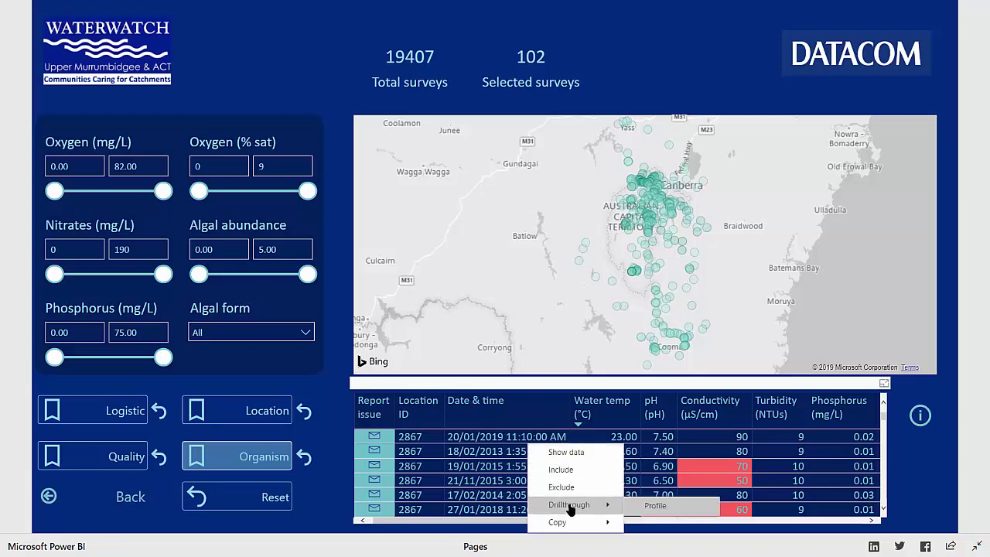
click(655, 505)
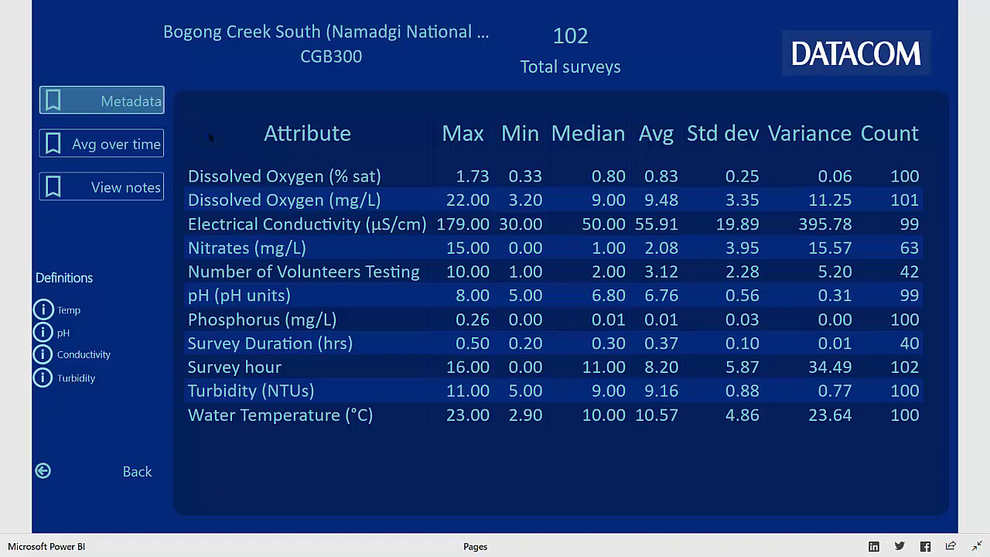
click(300, 225)
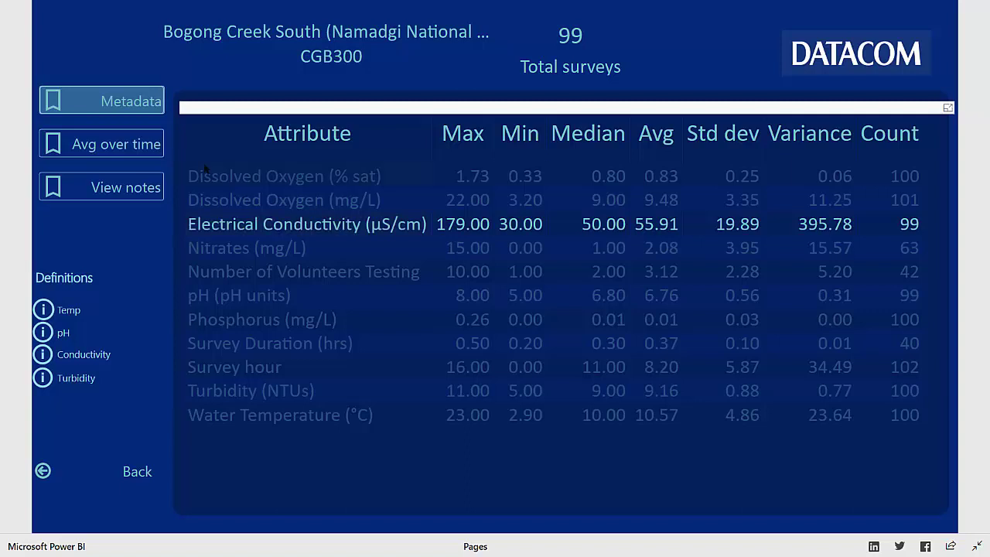
Show the site's averages over time, enlarge the Conductivity by Year chart to inspect its 2006 value, and return to the report
click(147, 146)
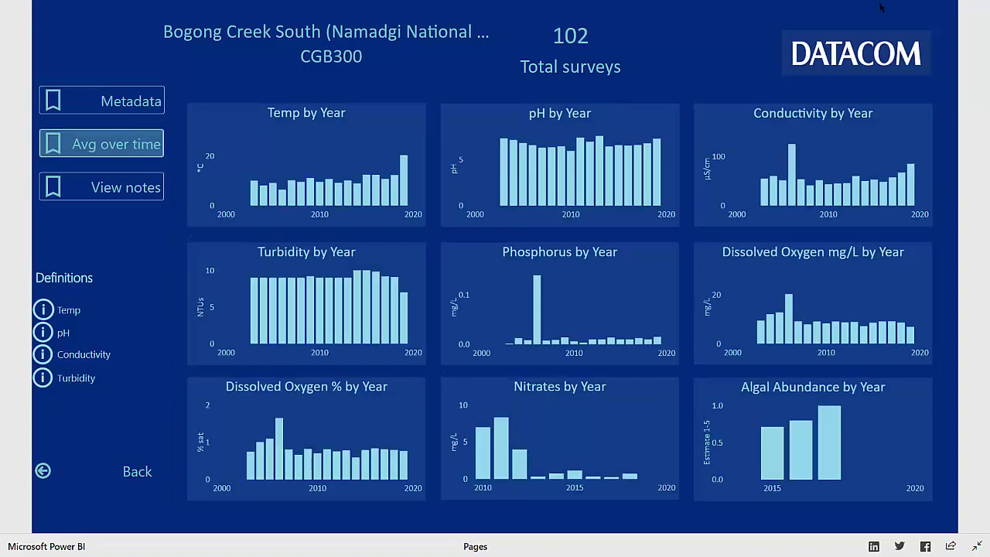
click(918, 95)
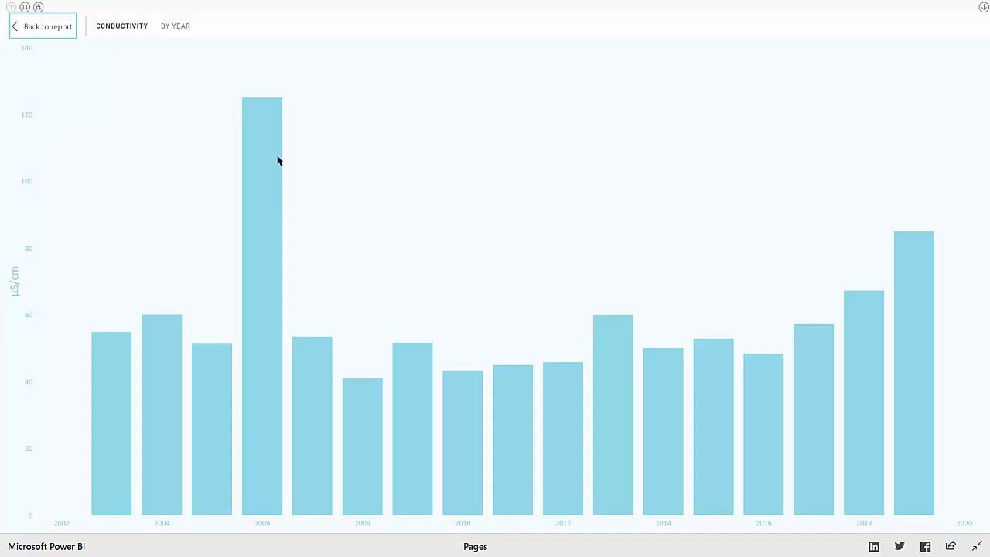
mouse_move(277, 160)
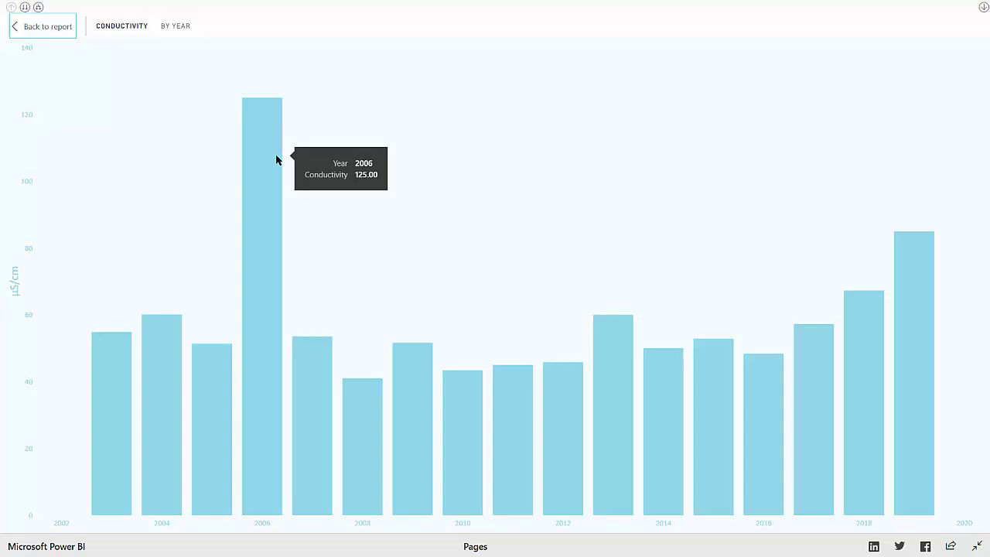
click(50, 27)
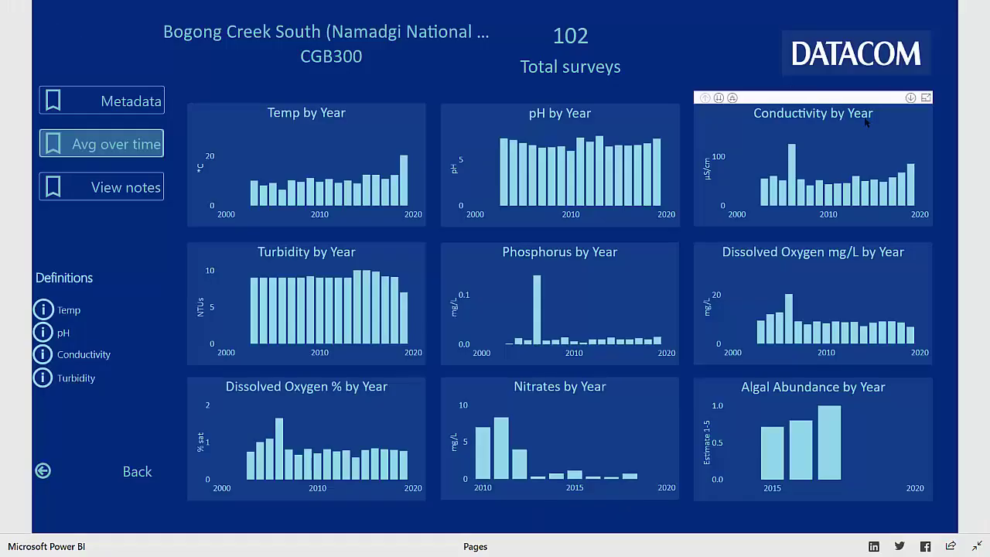
Highlight 2006 from the Conductivity by Year chart and inspect that year's phosphorus, dissolved oxygen (mg/L and %) and temperature bars
click(792, 155)
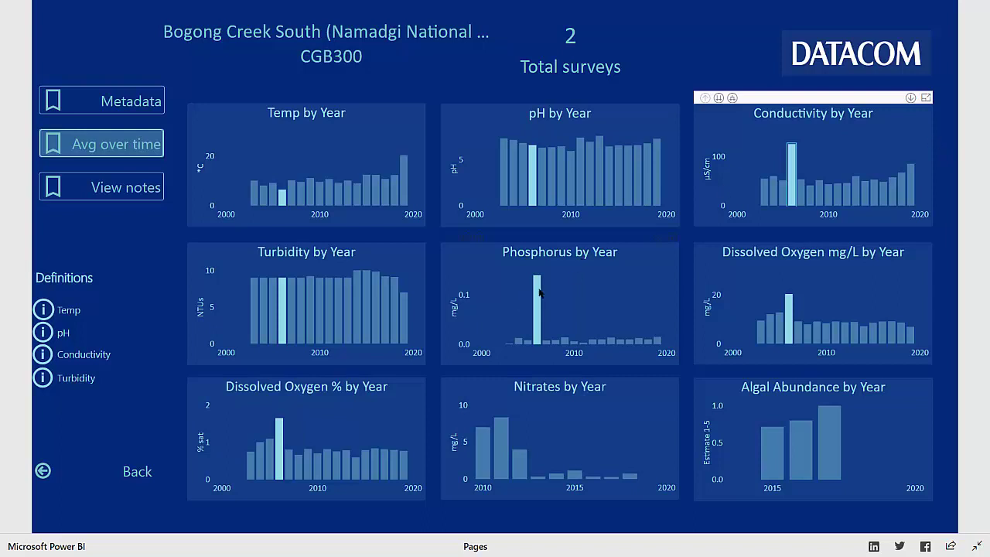
mouse_move(528, 289)
mouse_move(790, 307)
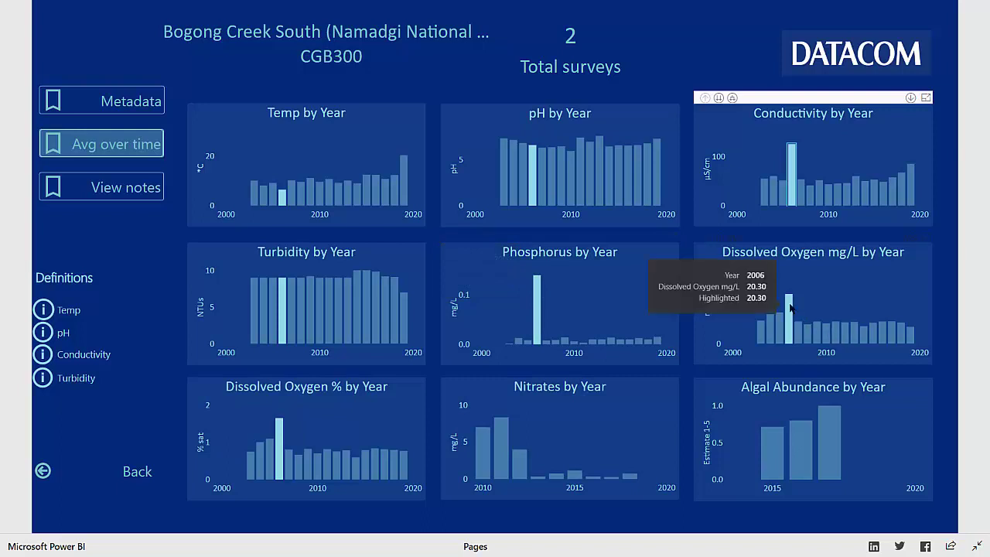
mouse_move(282, 426)
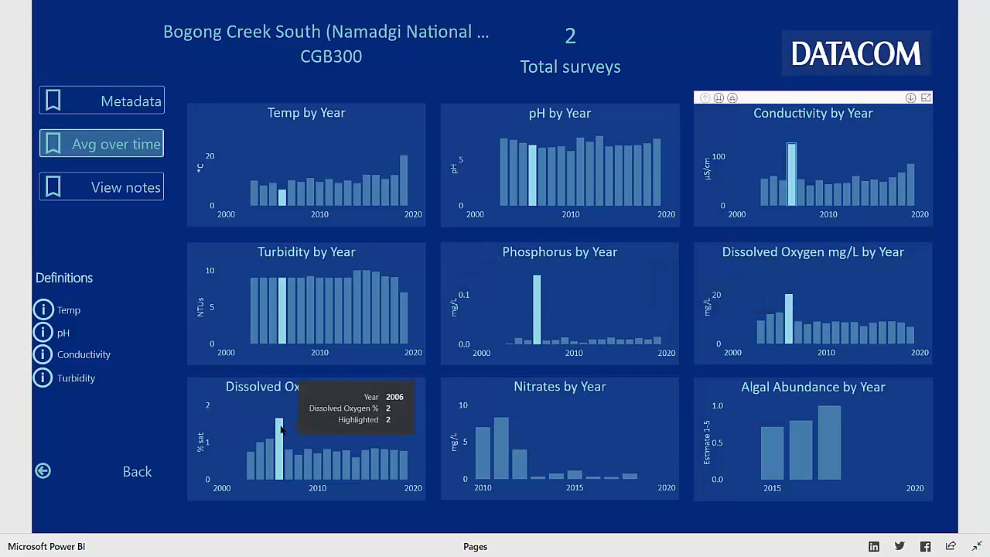
mouse_move(284, 204)
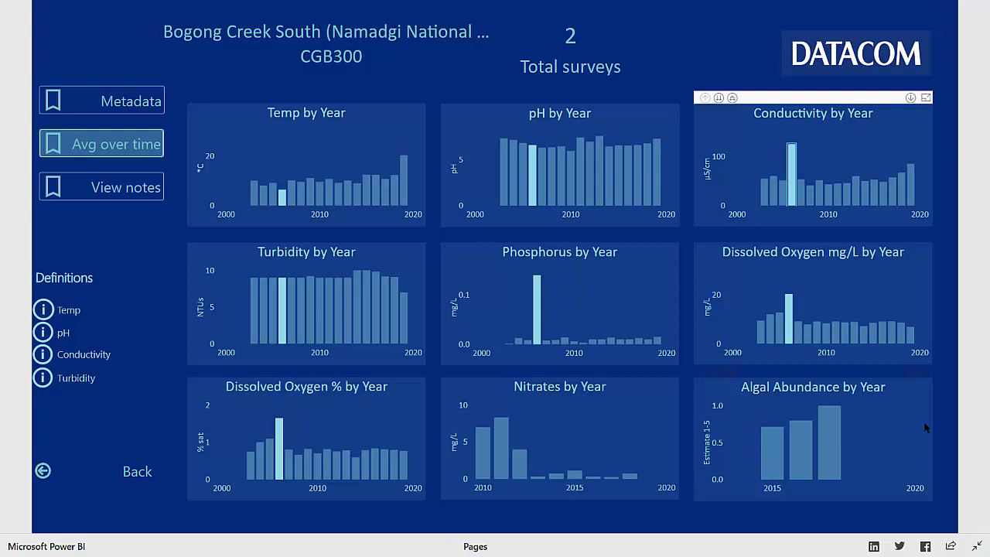
Leave the site profile, go back through the survey page to the report's home page, and open the data patterns page
click(121, 474)
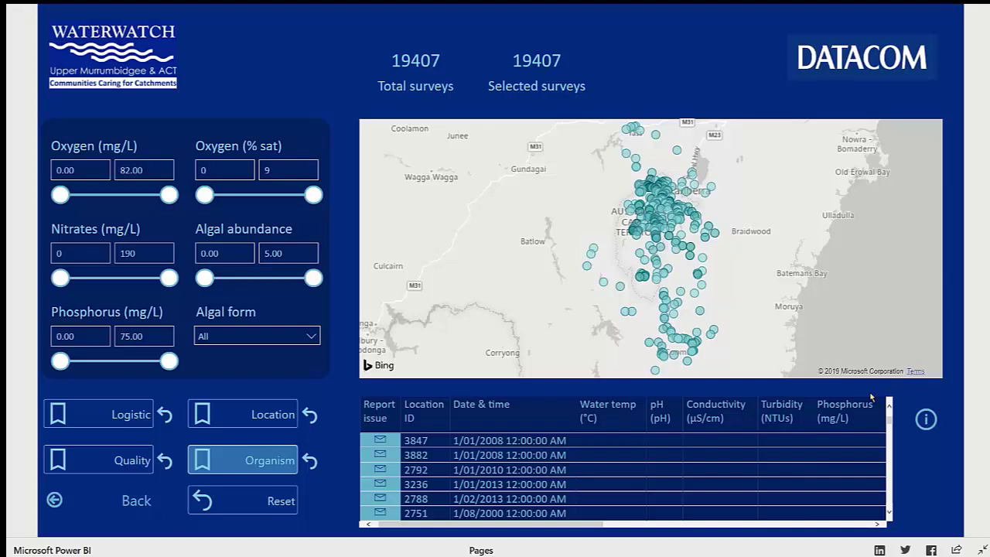
click(129, 502)
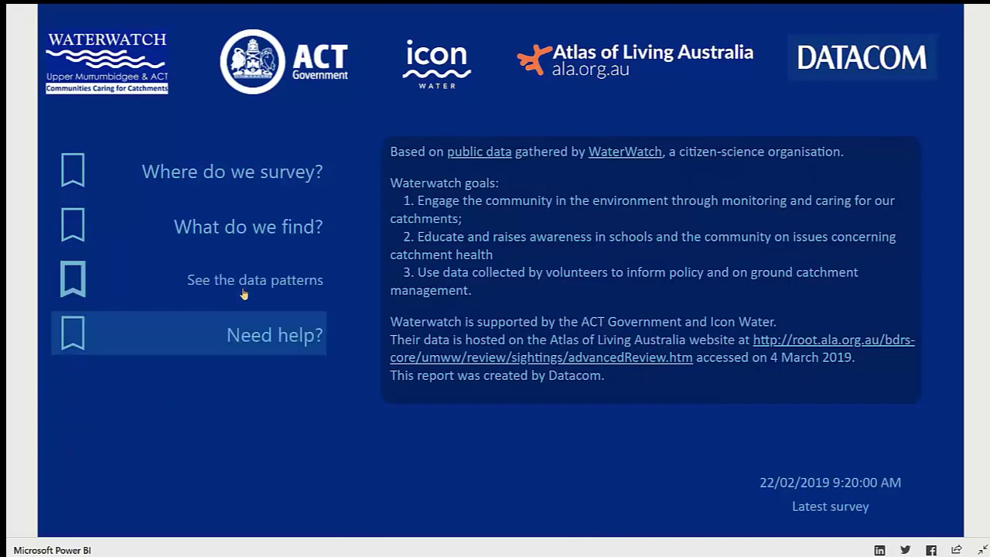
click(248, 281)
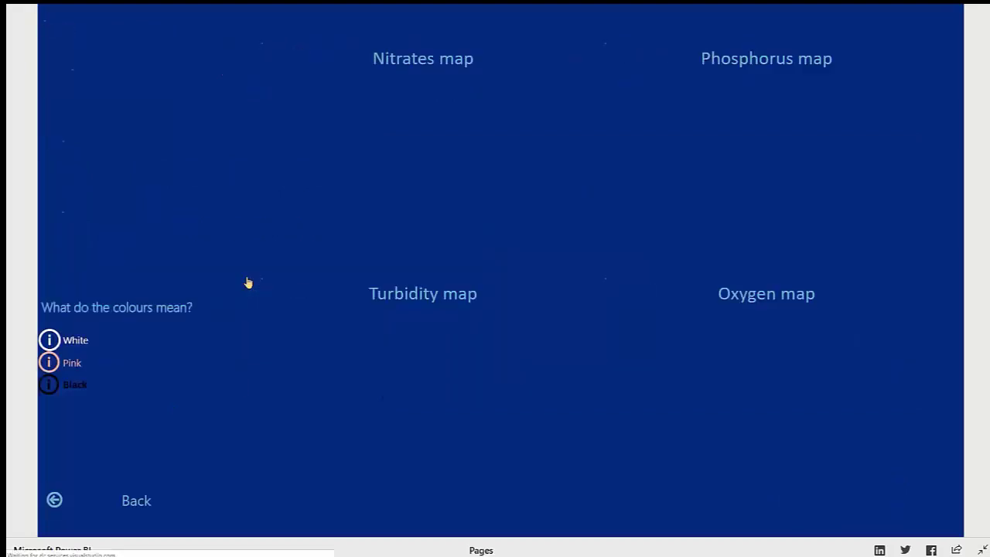